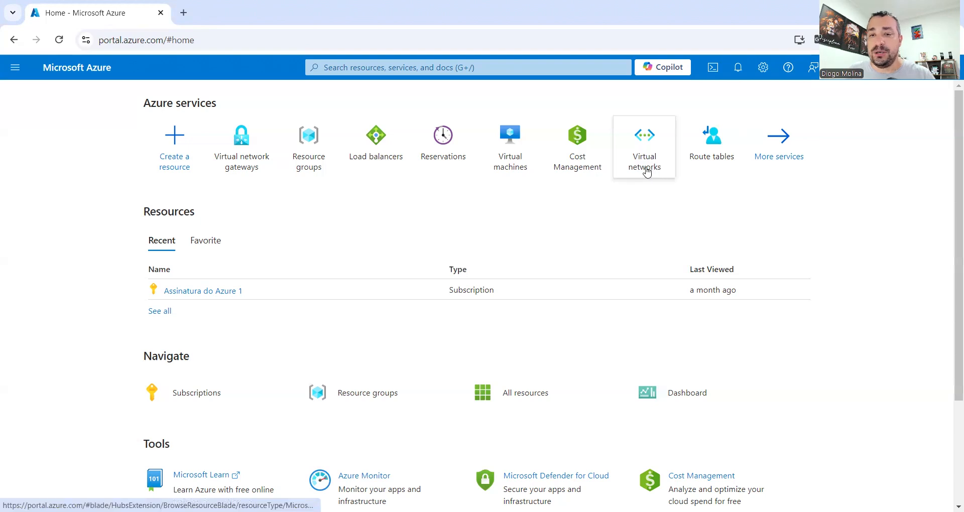
# - Start a new virtual network and create a new resource group named aula for it
pyautogui.moveTo(653, 173)
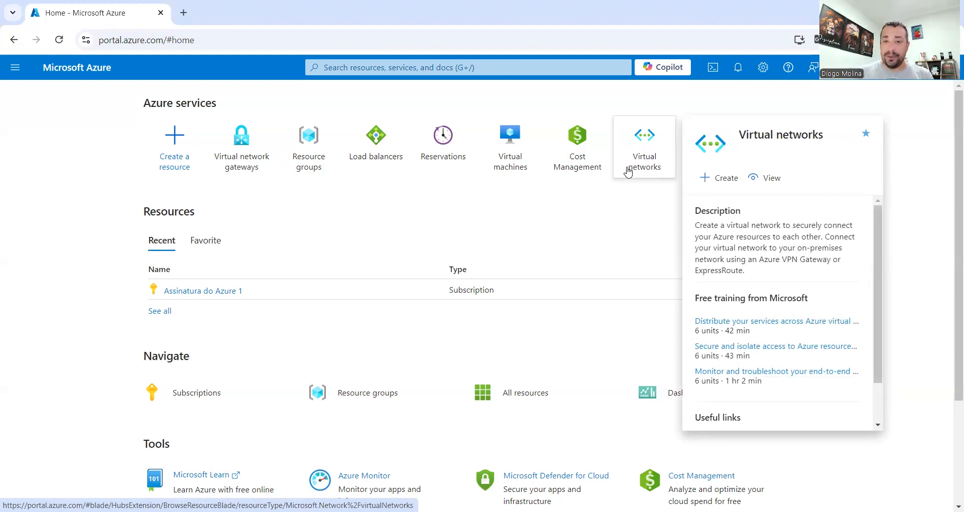
pyautogui.click(630, 167)
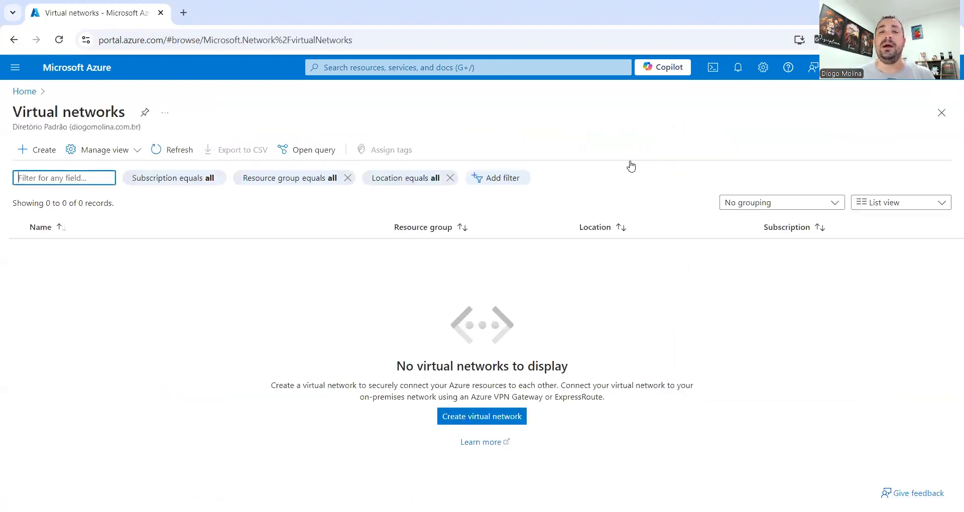
pyautogui.click(44, 157)
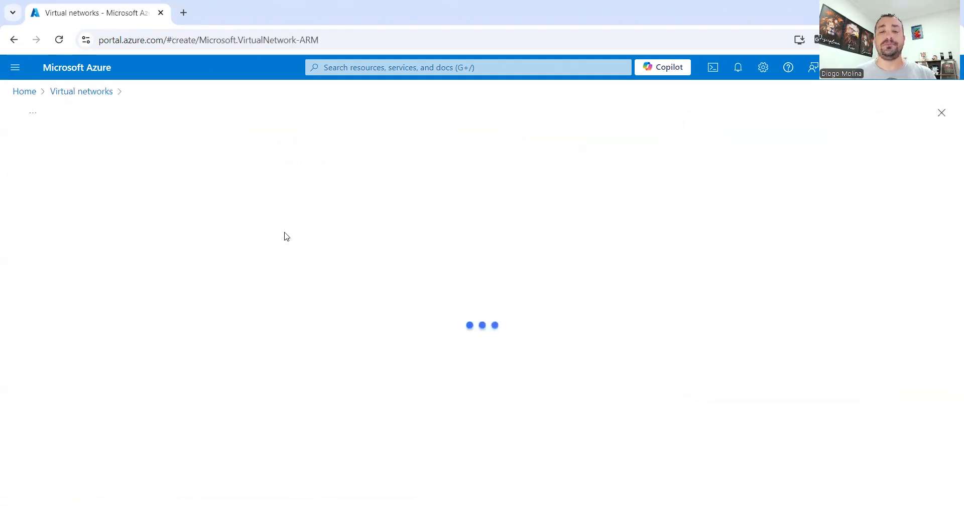
pyautogui.scroll(-1, 301, 347)
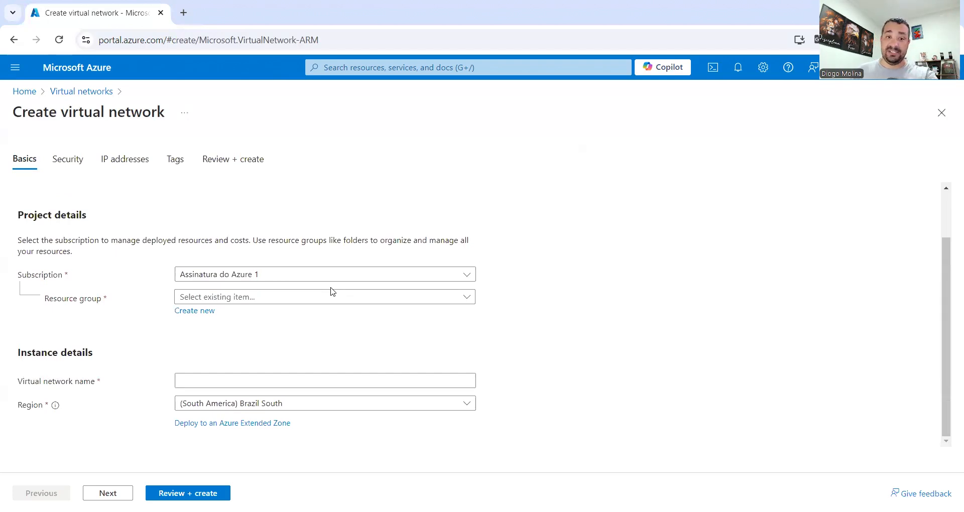
pyautogui.click(209, 313)
pyautogui.write('aula')
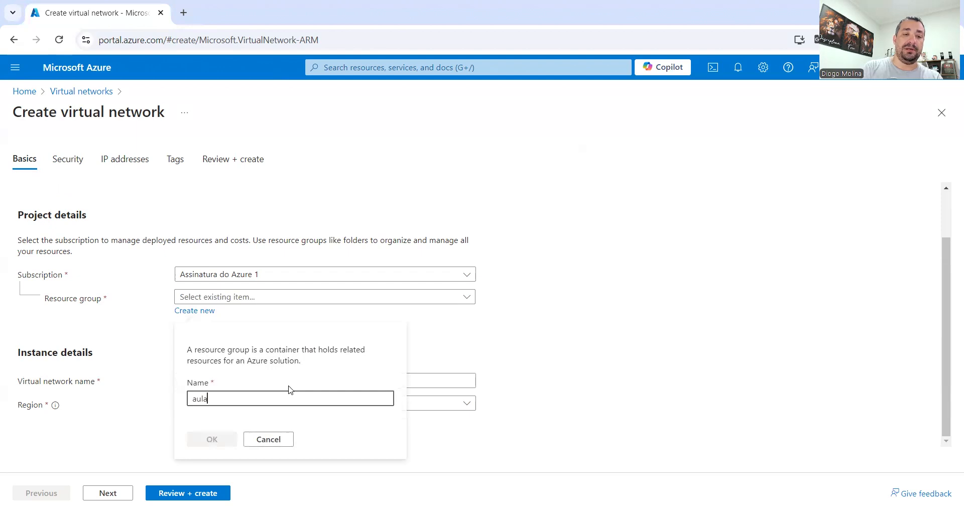
pyautogui.click(215, 441)
# - Name the network rede001, keep region Brazil South, and continue to the Security step
pyautogui.click(278, 382)
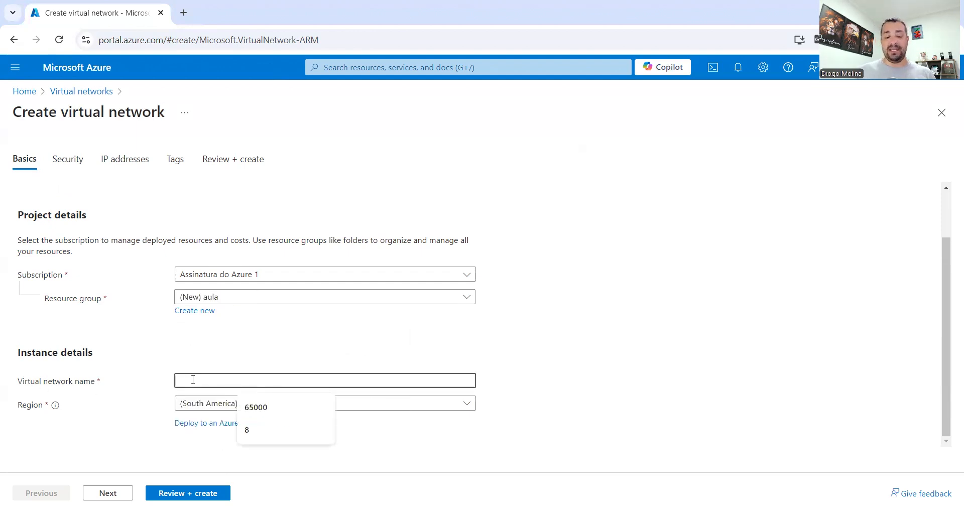
pyautogui.write('rede001')
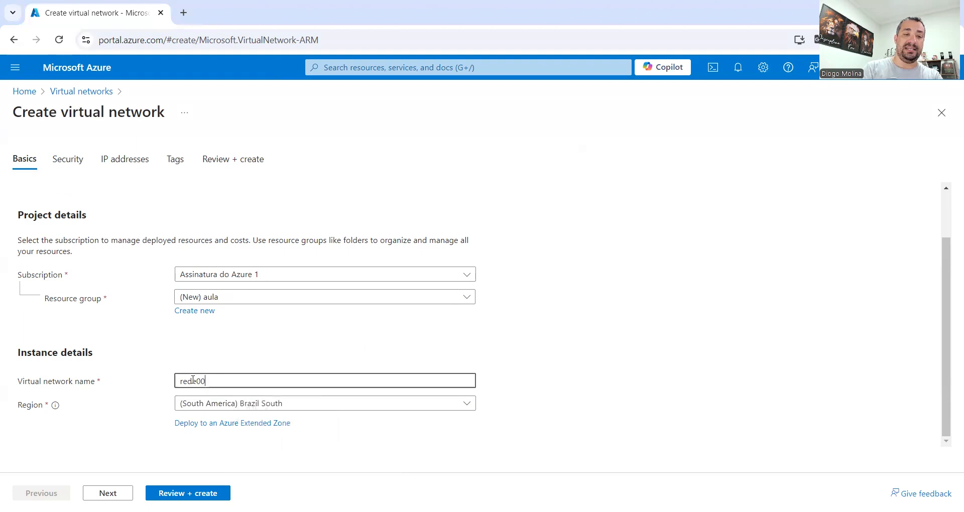
pyautogui.click(236, 407)
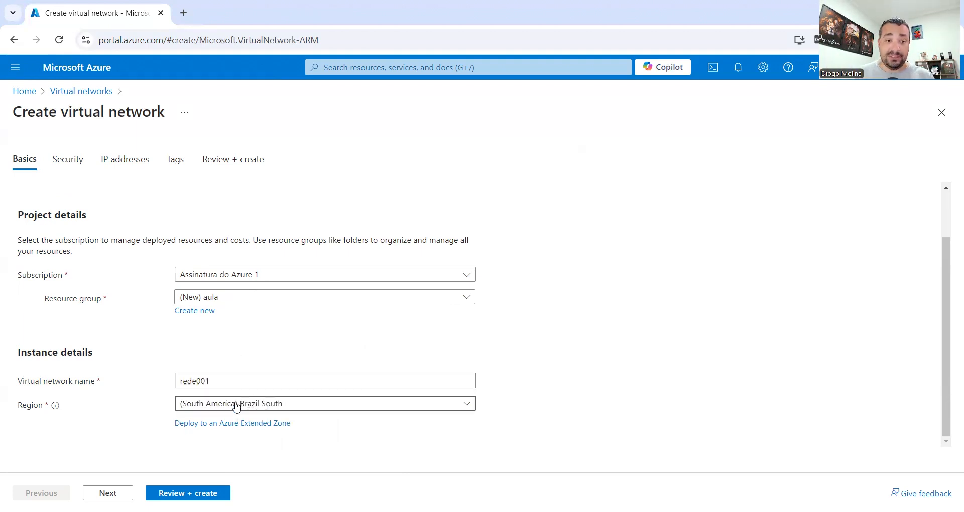
pyautogui.scroll(5, 588, 379)
pyautogui.scroll(-10, 588, 379)
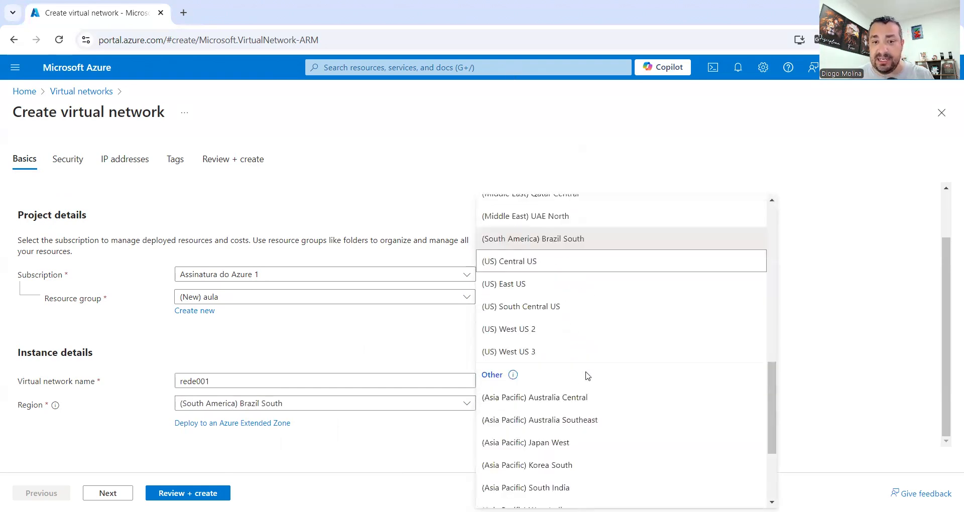
pyautogui.click(248, 398)
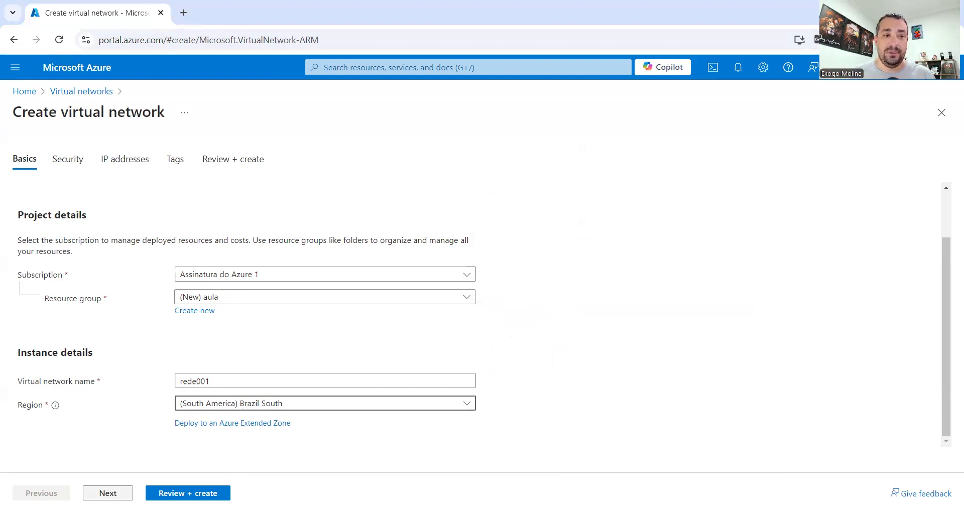
pyautogui.click(108, 493)
# - Leave Bastion, Firewall and DDoS protection unchecked and advance to the IP addresses step
pyautogui.scroll(-4, 111, 261)
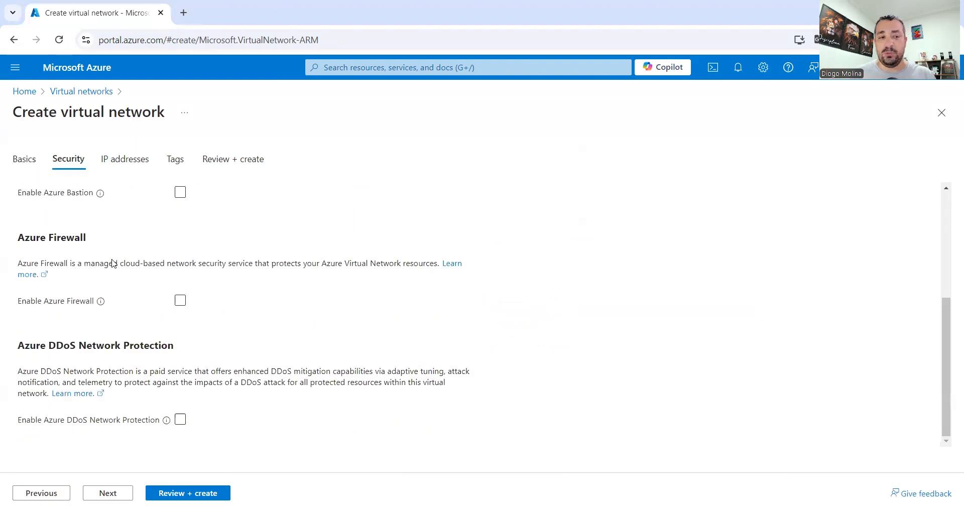
pyautogui.scroll(4, 113, 263)
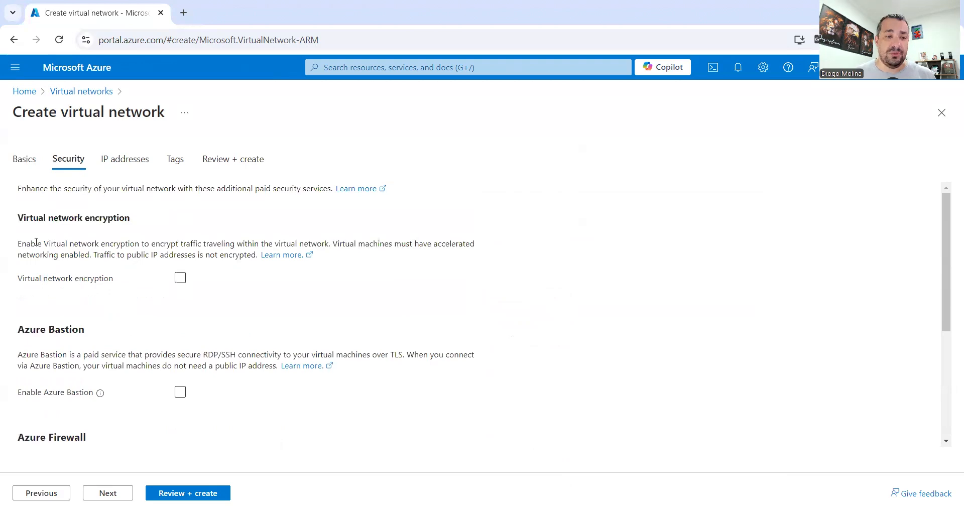
pyautogui.scroll(-4, 138, 247)
pyautogui.scroll(4, 92, 338)
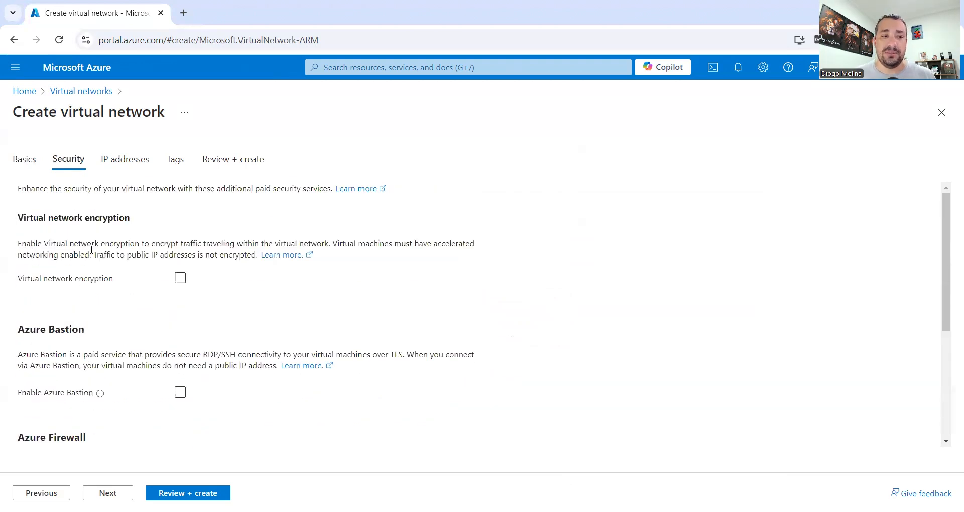
pyautogui.scroll(-1, 93, 218)
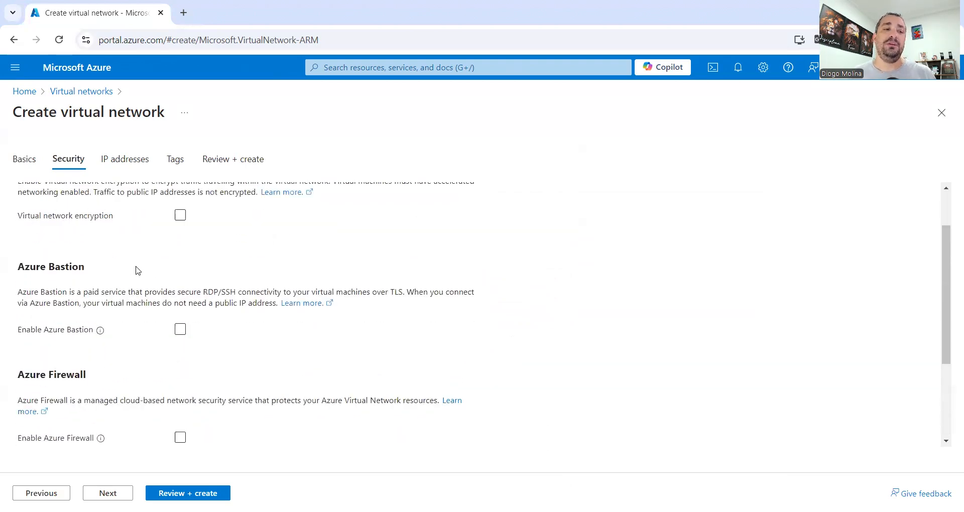
pyautogui.scroll(-2, 42, 305)
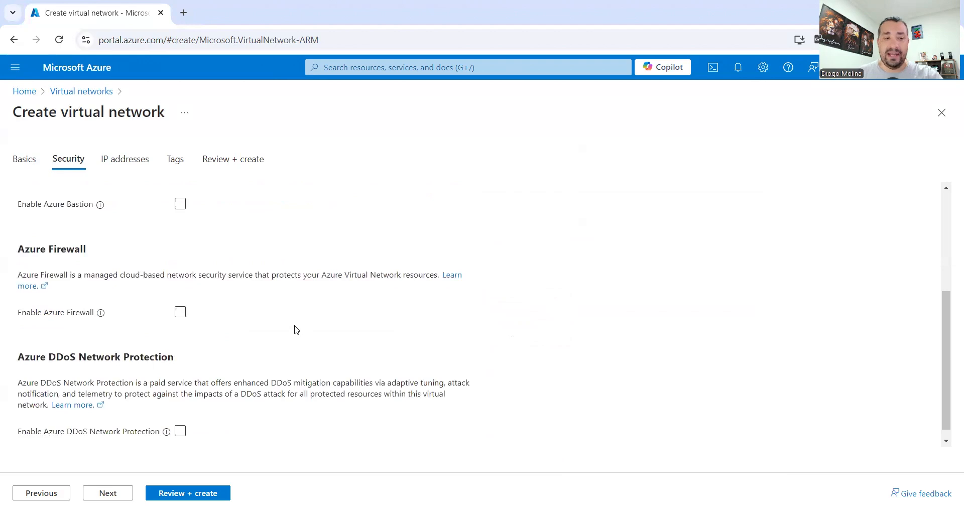
pyautogui.scroll(2, 174, 466)
pyautogui.click(103, 493)
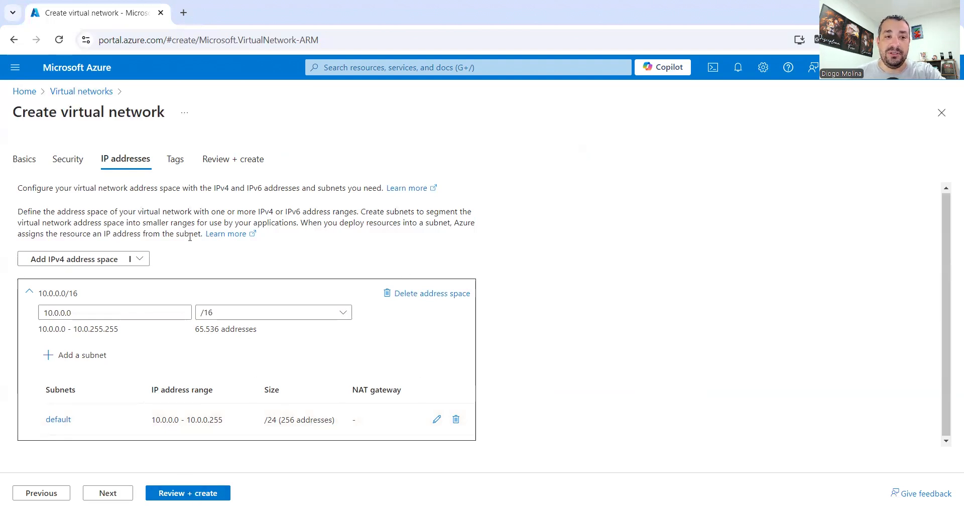
# - Validate and deploy the rede001 virtual network into resource group aula
pyautogui.click(171, 493)
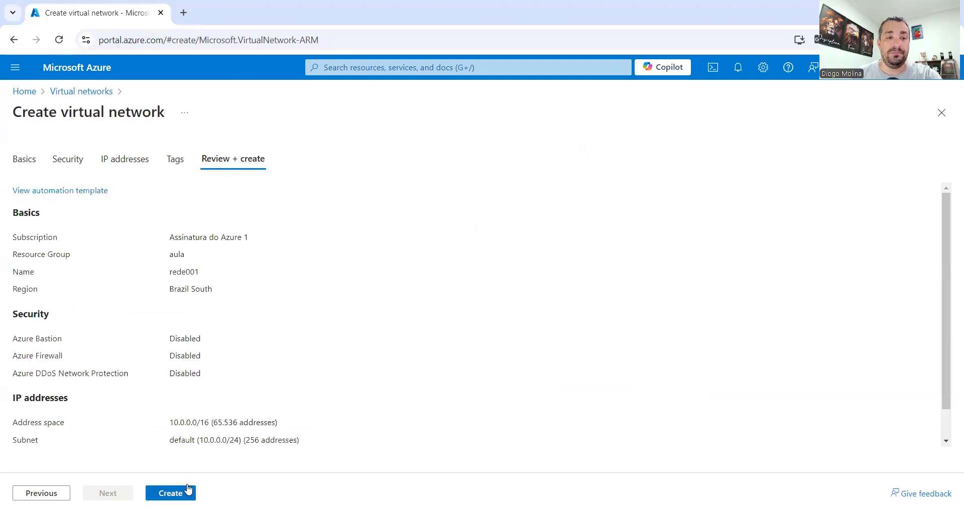
pyautogui.click(171, 493)
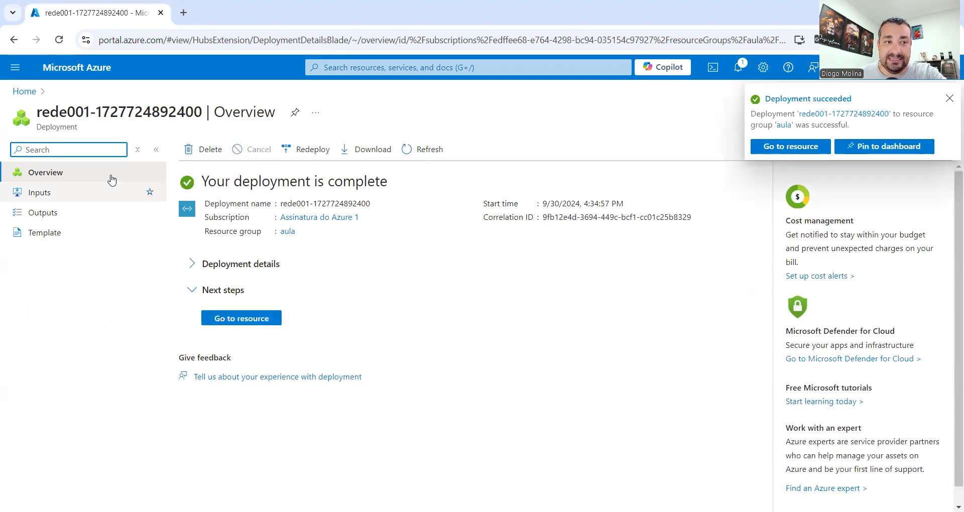
# - Open the deployed rede001 network, view its Address space and Subnets pages, then return Home
pyautogui.moveTo(200, 182); pyautogui.dragTo(399, 180)
pyautogui.click(260, 322)
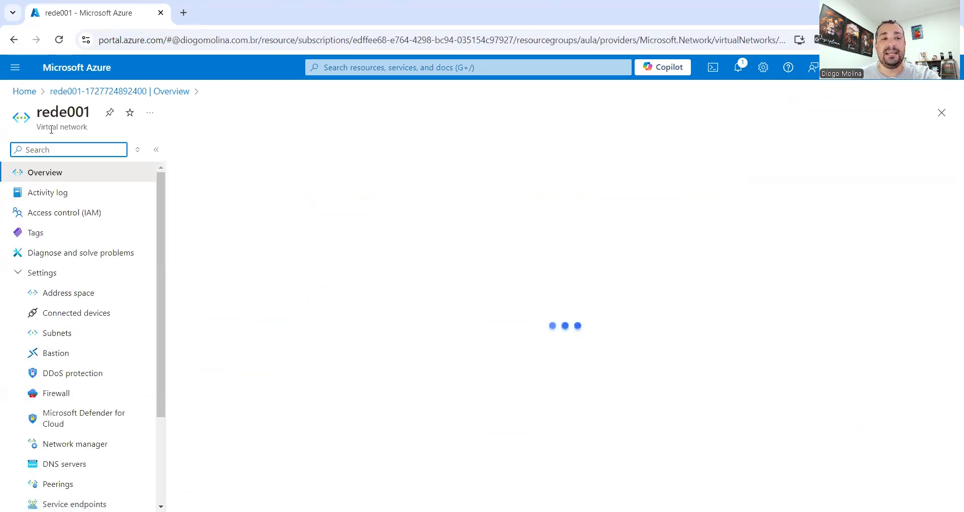
pyautogui.moveTo(37, 112); pyautogui.dragTo(97, 117)
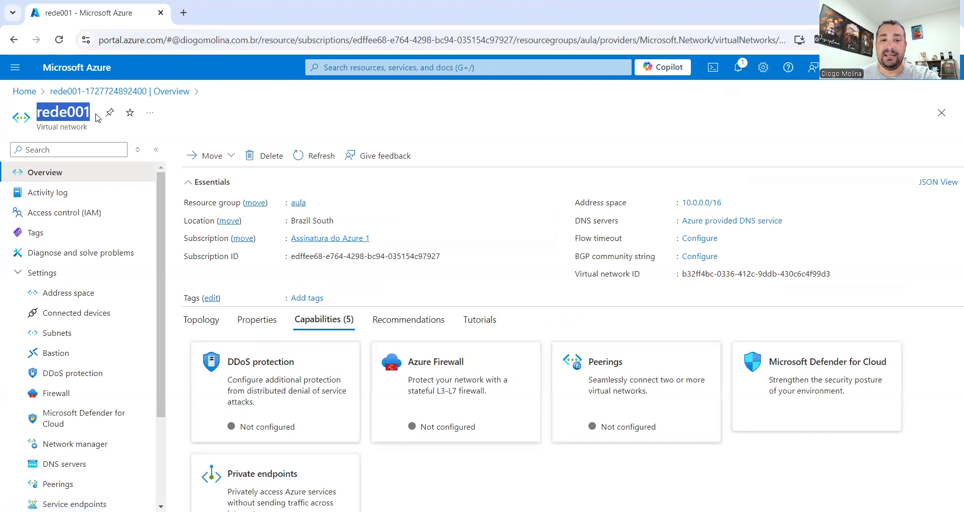
pyautogui.click(80, 295)
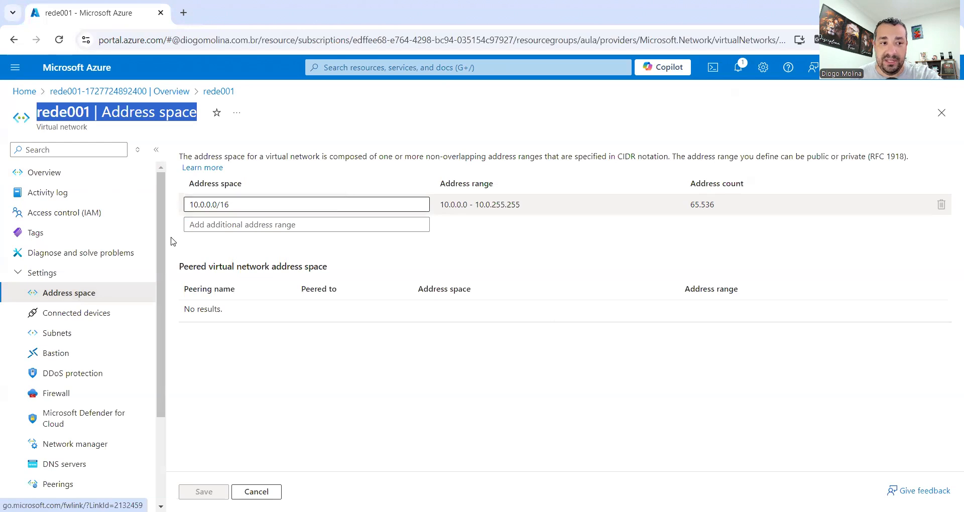
pyautogui.click(53, 335)
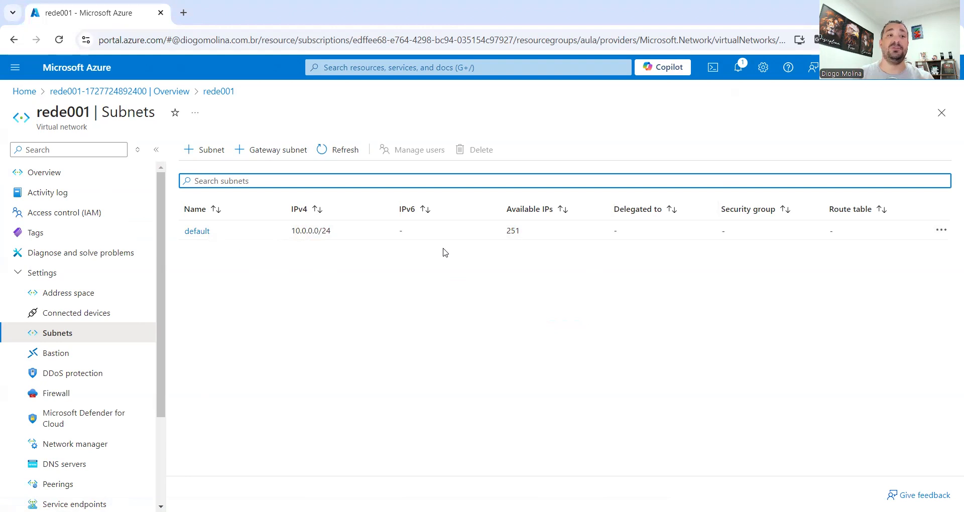
pyautogui.click(23, 91)
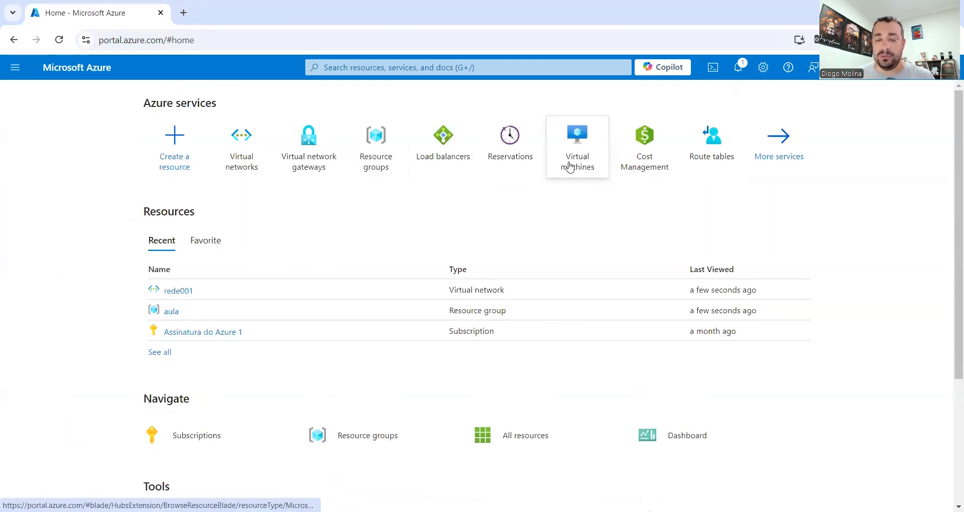
# - From the Virtual machines page, choose Create > Azure virtual machine
pyautogui.moveTo(570, 168)
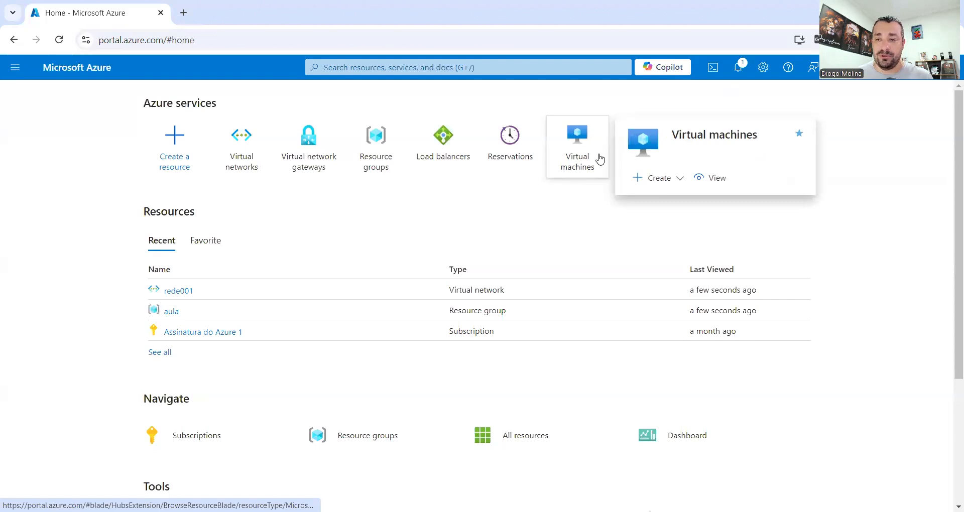
pyautogui.click(570, 167)
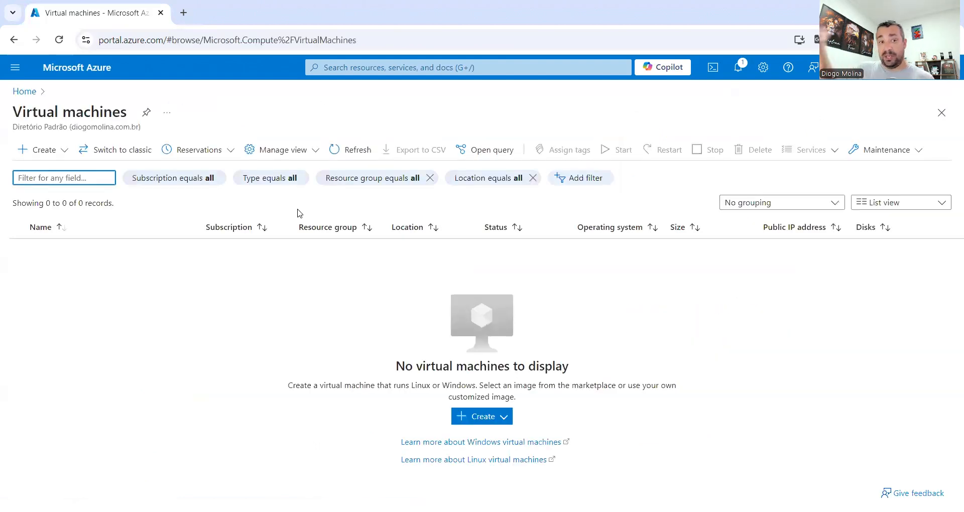
pyautogui.click(57, 151)
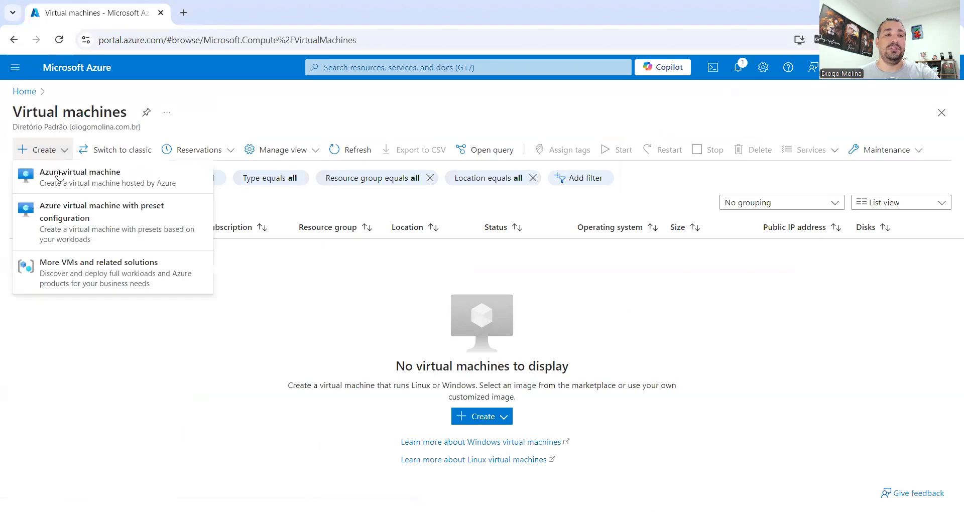
pyautogui.click(105, 178)
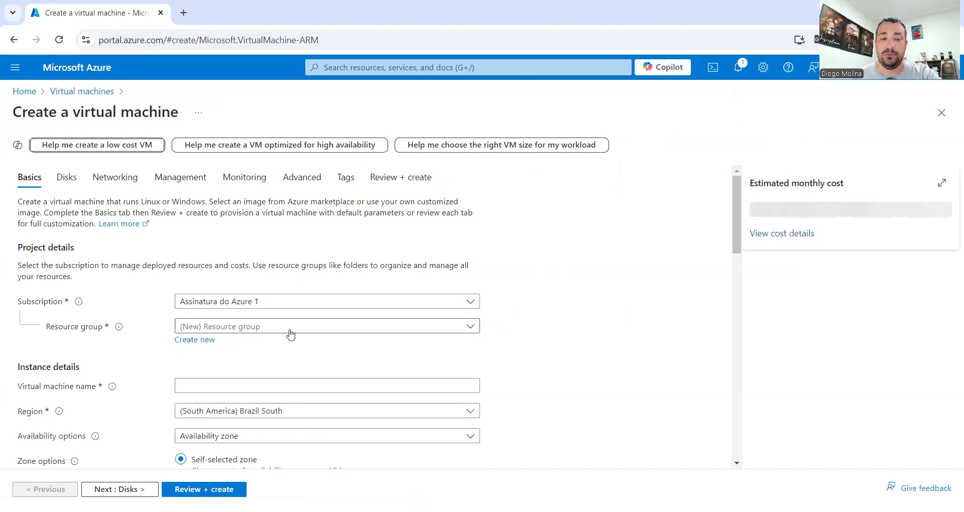
pyautogui.click(327, 329)
pyautogui.click(201, 374)
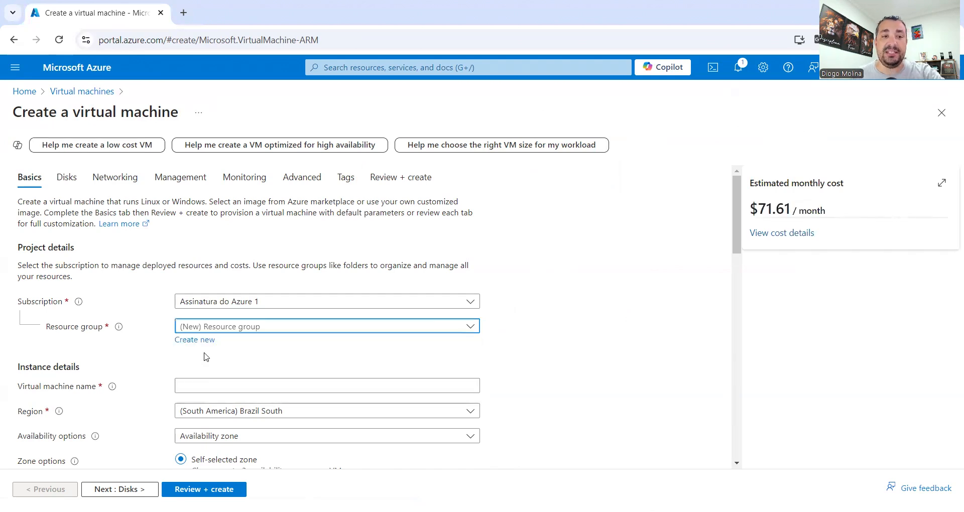
pyautogui.scroll(-1, 342, 356)
pyautogui.scroll(-1, 342, 357)
pyautogui.click(285, 323)
pyautogui.write('server1')
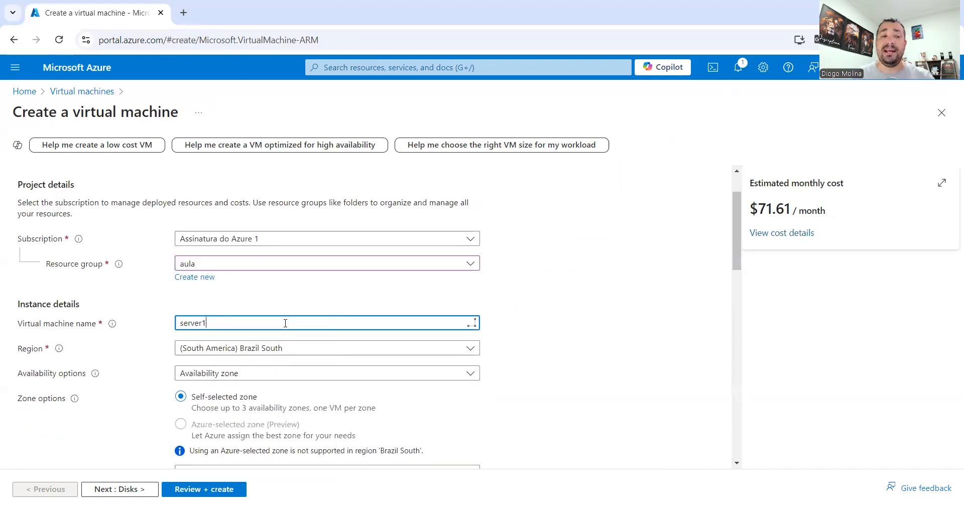
pyautogui.scroll(-1, 342, 313)
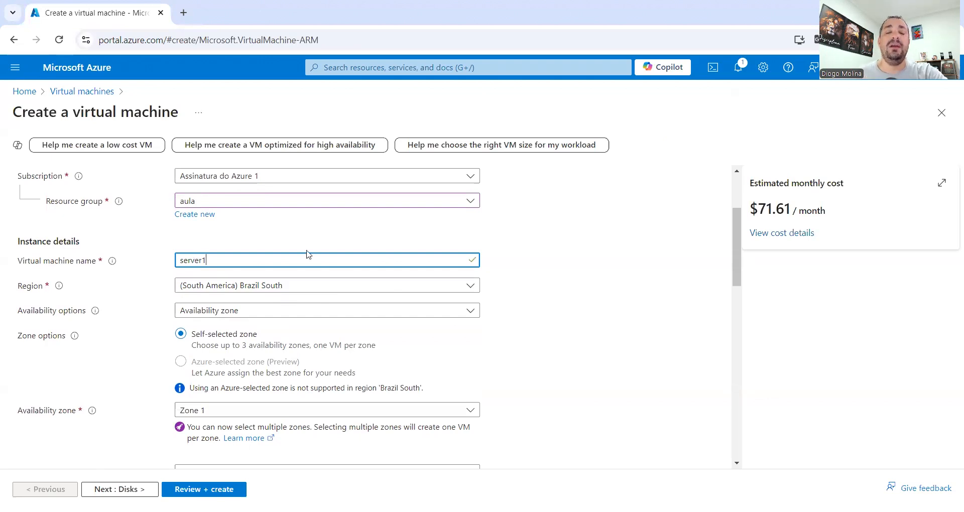
pyautogui.scroll(-1, 198, 322)
pyautogui.scroll(-2, 477, 324)
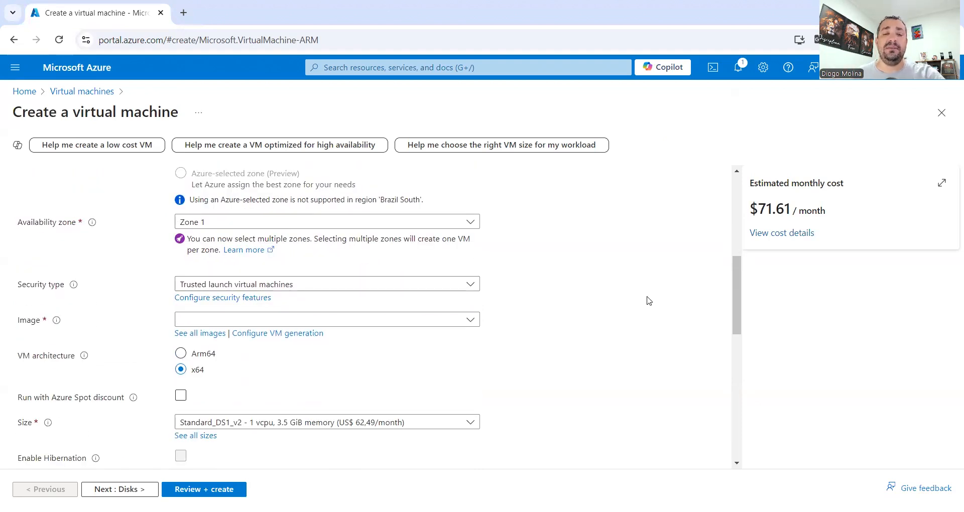
pyautogui.scroll(-2, 436, 288)
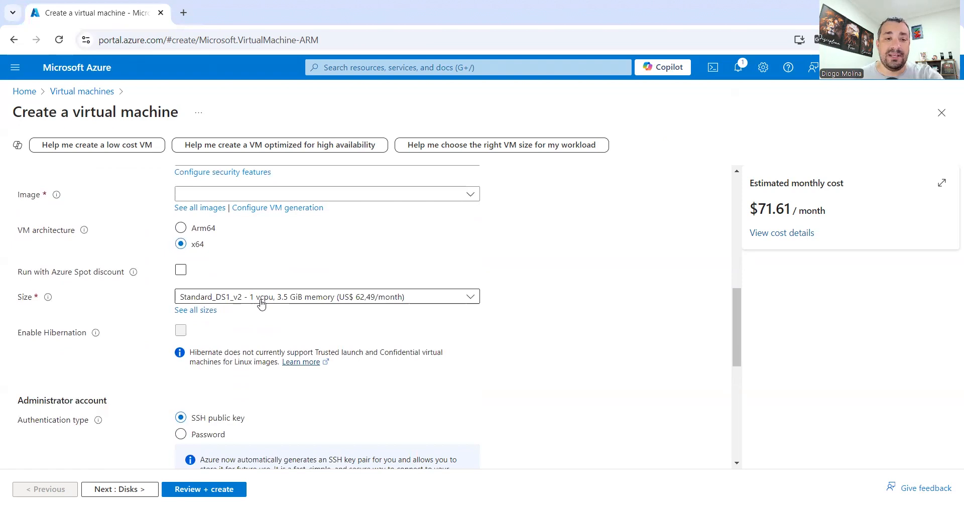
# - Browse the VM size list and full catalogue, then select Standard_D2s_v3 (2 vCPUs, 8 GiB)
pyautogui.click(387, 300)
pyautogui.scroll(-1, 294, 329)
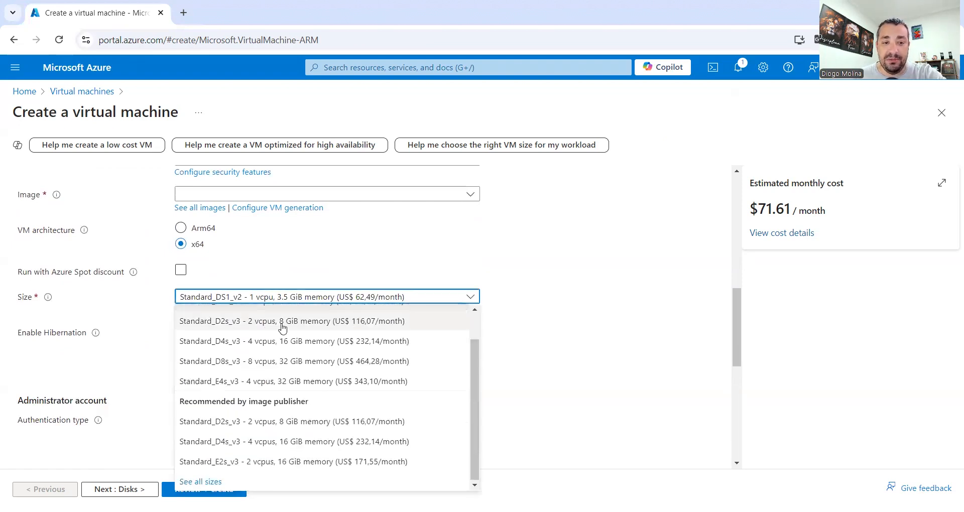
pyautogui.scroll(1, 307, 397)
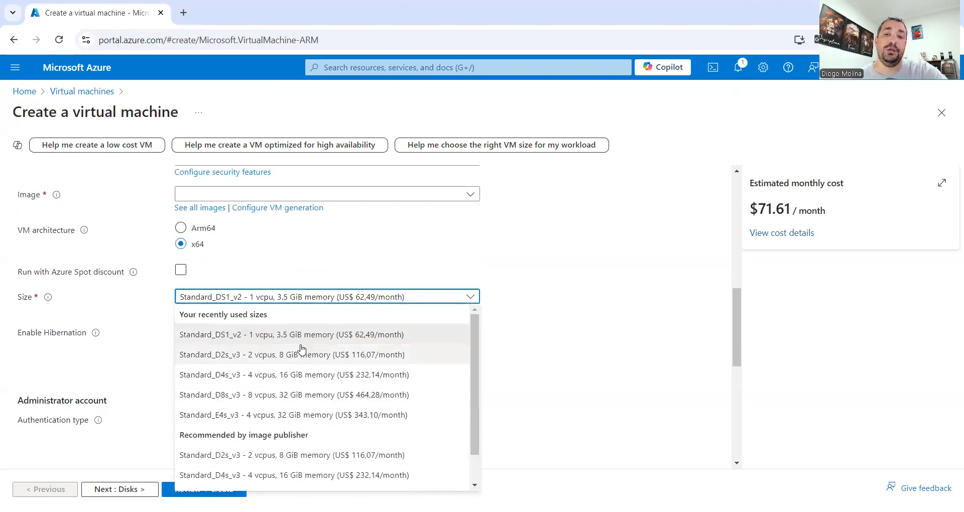
pyautogui.click(604, 230)
pyautogui.click(192, 319)
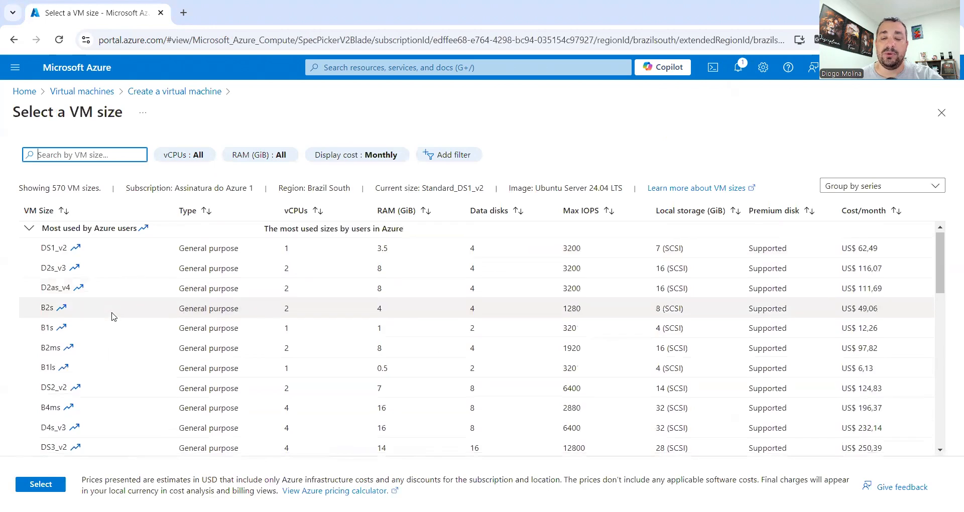
pyautogui.click(200, 93)
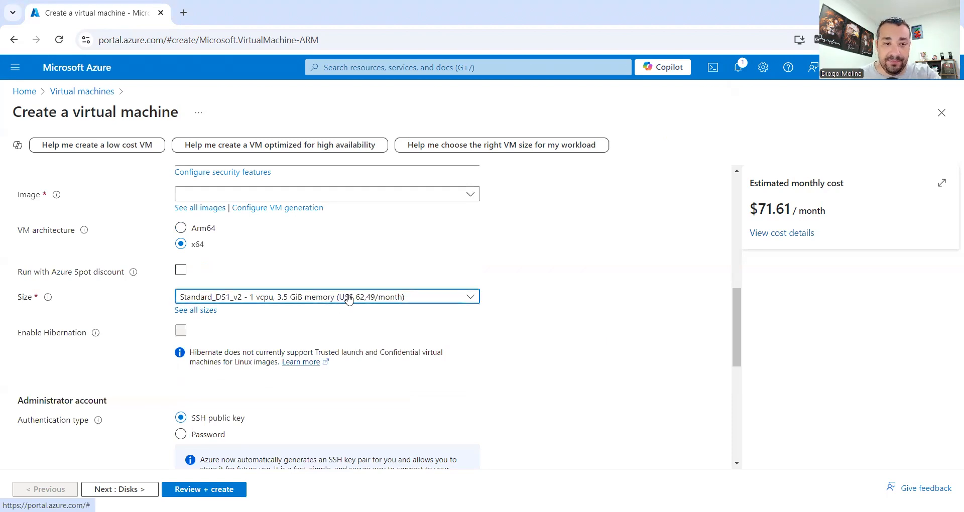
pyautogui.click(332, 301)
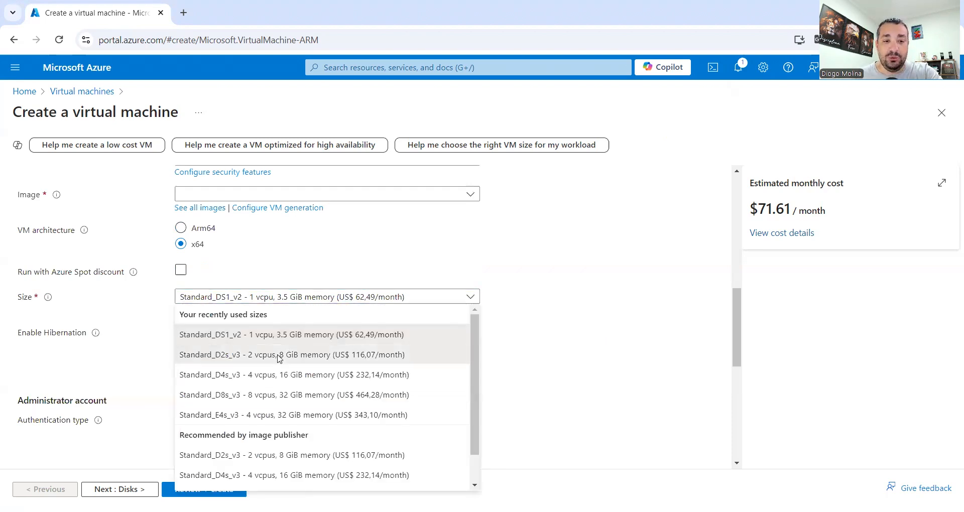
pyautogui.click(296, 357)
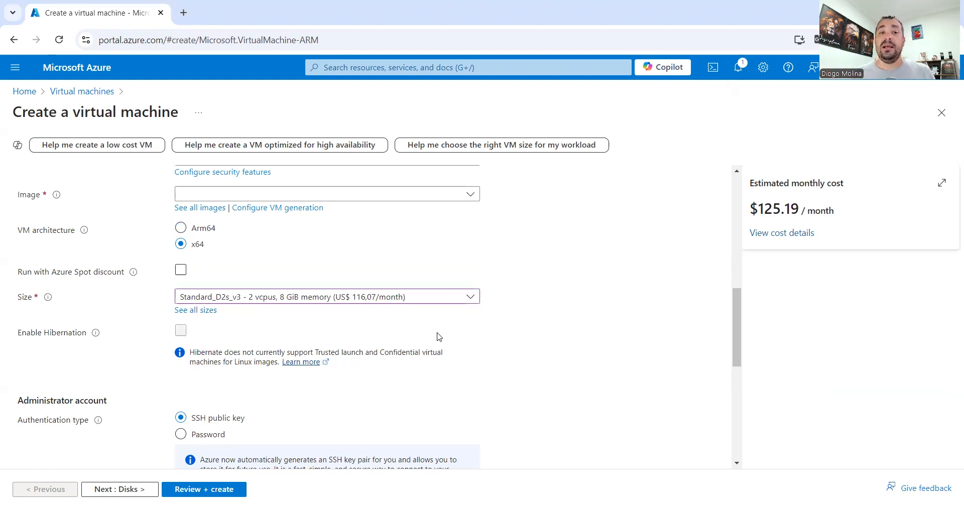
# - Select the Windows Server 2022 Datacenter: Azure Edition - x64 Gen2 image
pyautogui.scroll(1, 309, 278)
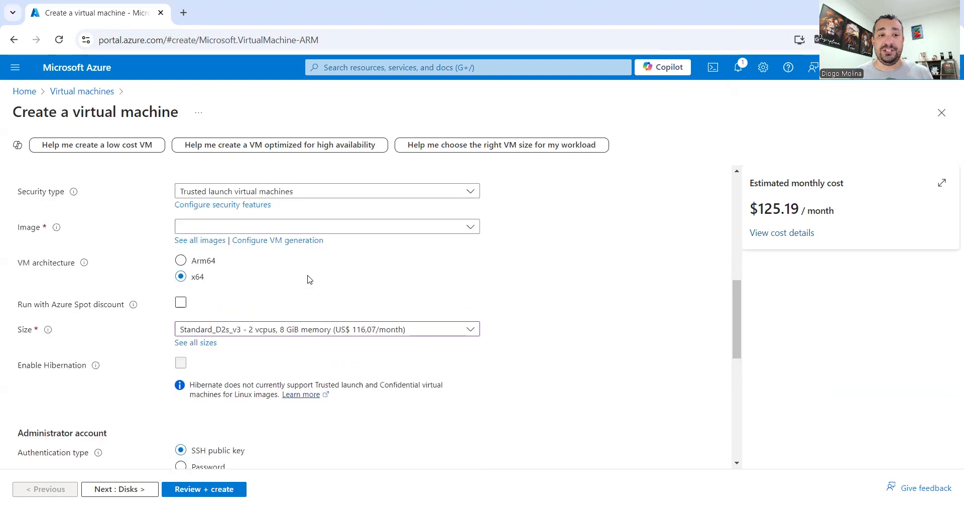
pyautogui.scroll(1, 309, 279)
pyautogui.click(402, 260)
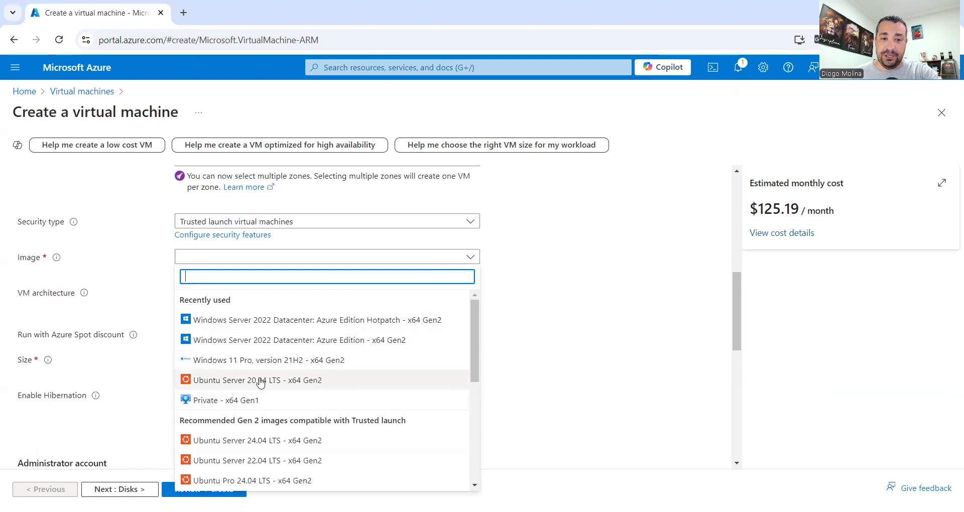
pyautogui.click(323, 331)
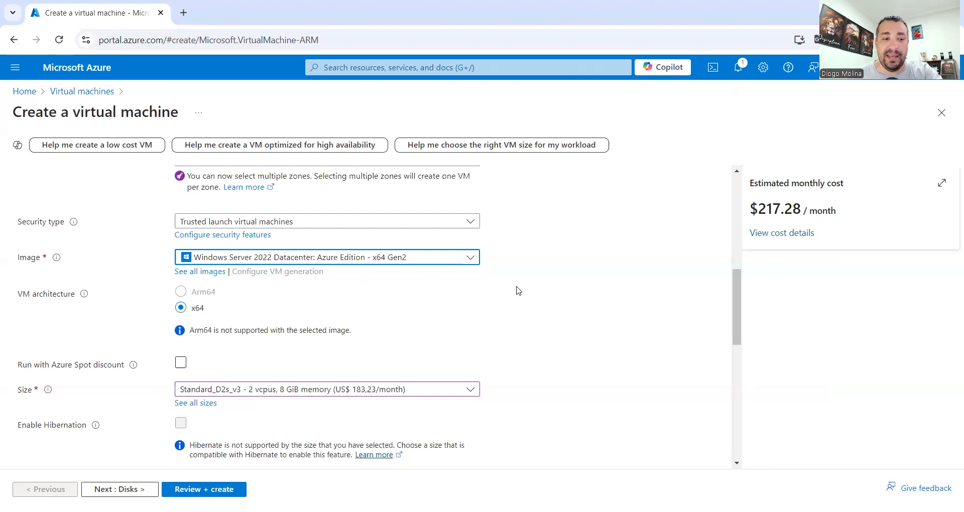
pyautogui.scroll(-5, 518, 292)
# - Enter the administrator username and the password, then confirm the password
pyautogui.click(254, 262)
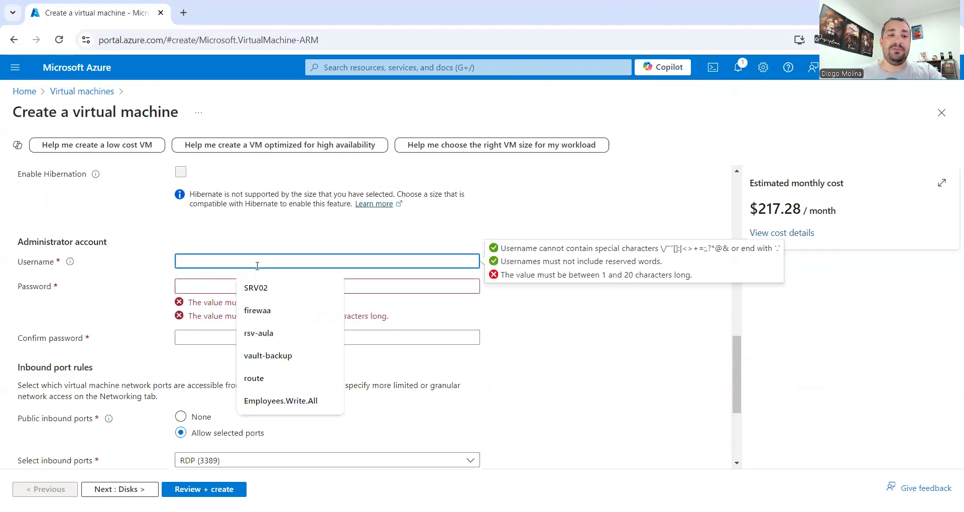
pyautogui.write('diogo')
pyautogui.press('Tab')
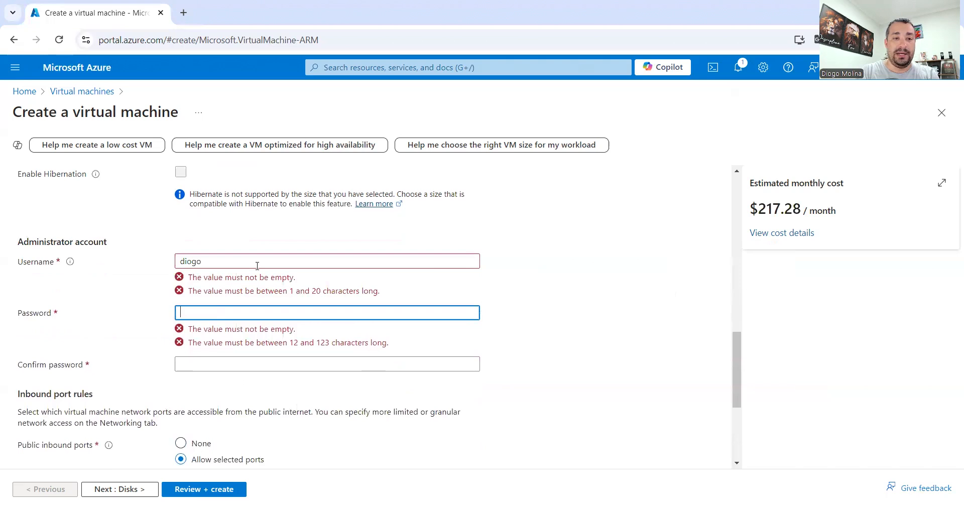
pyautogui.write('•••')
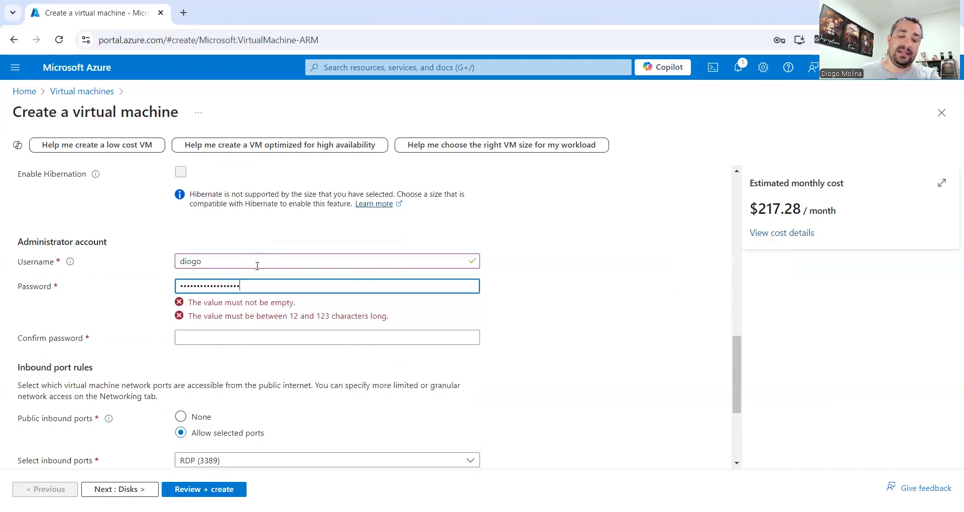
pyautogui.click(360, 309)
pyautogui.write('*****')
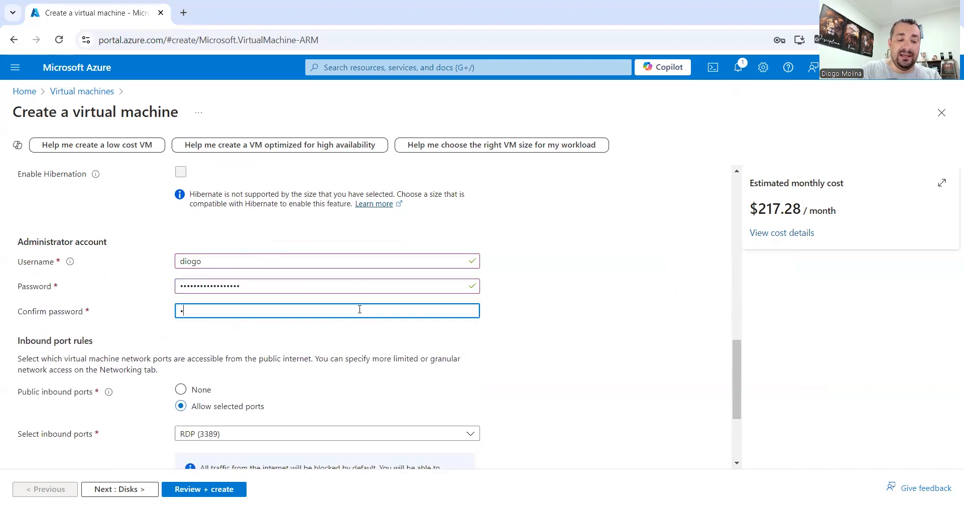
pyautogui.write('***')
pyautogui.click(560, 260)
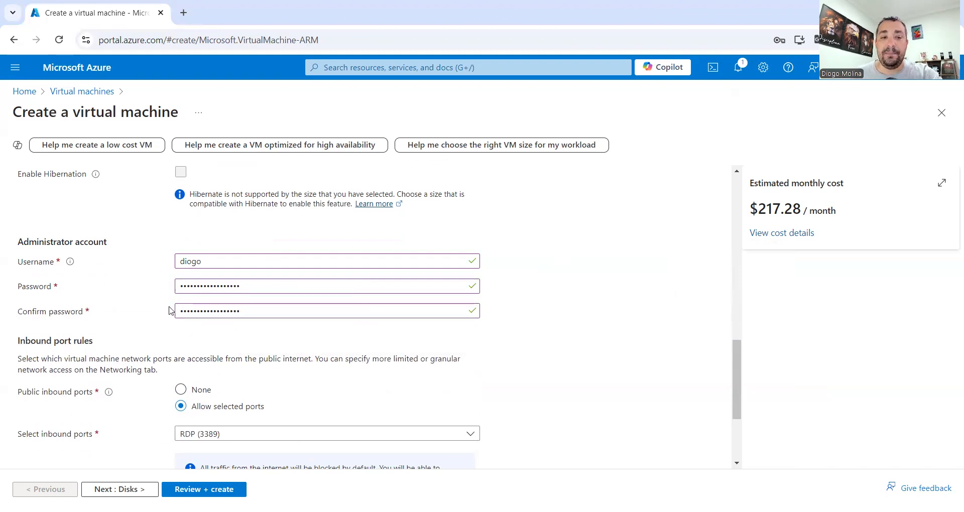
# - Set public inbound ports to None and advance to the Disks step
pyautogui.scroll(-2, 45, 316)
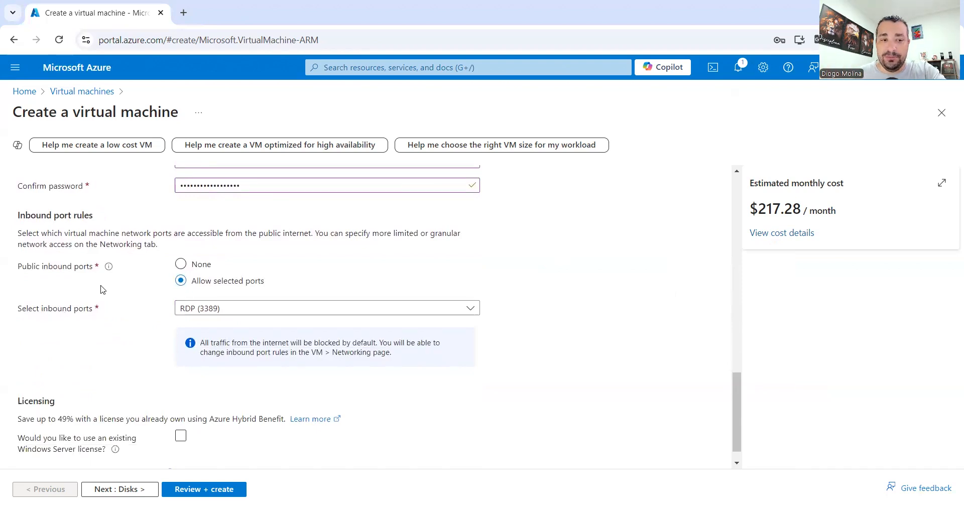
pyautogui.click(198, 266)
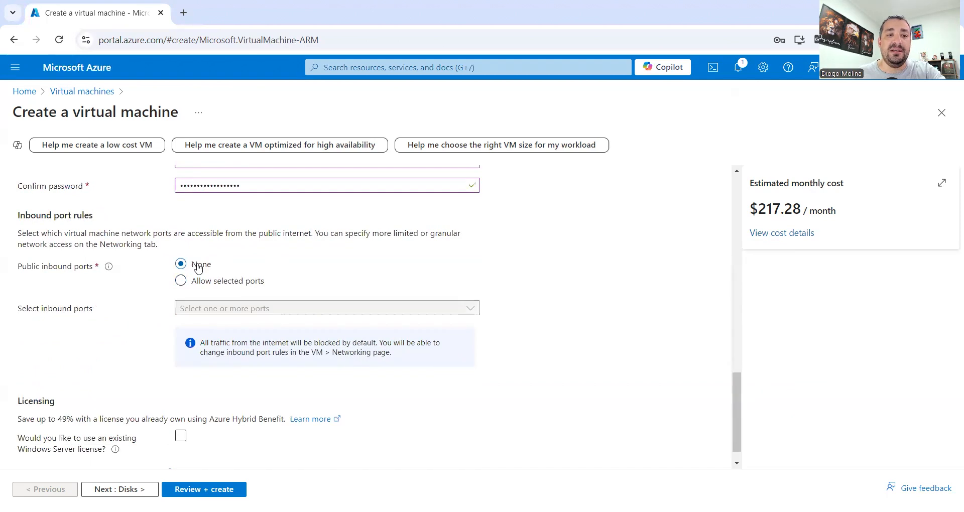
pyautogui.scroll(-1, 273, 312)
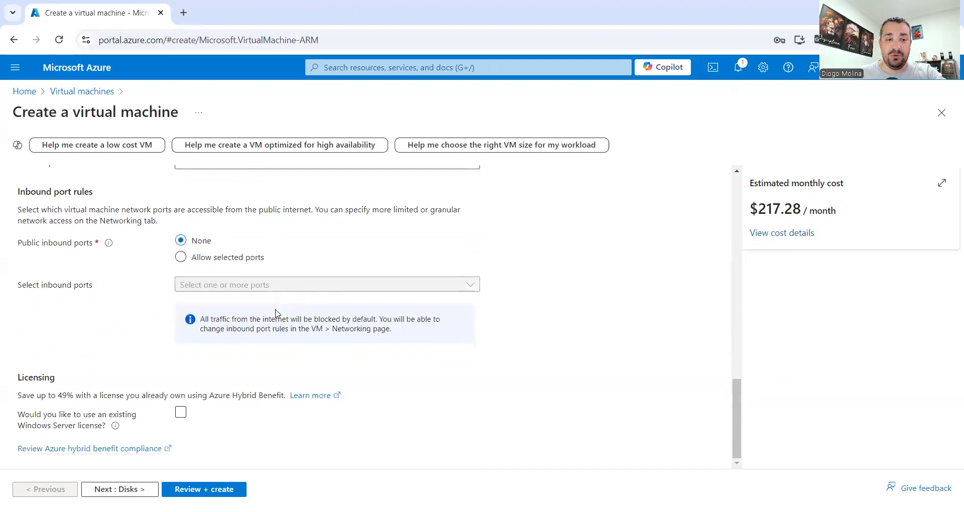
pyautogui.click(123, 488)
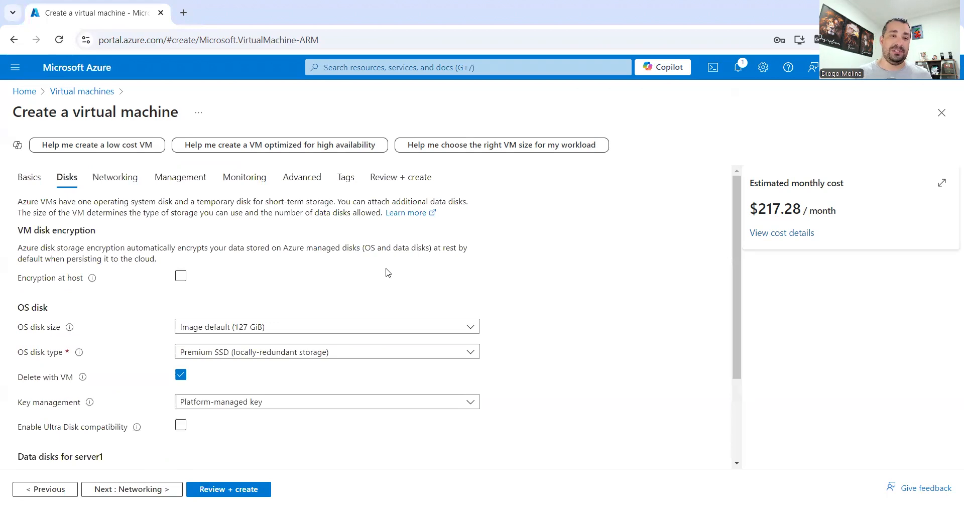
# - Keep the 127 GiB Premium SSD OS disk with no data disks and continue to Networking
pyautogui.scroll(-1, 385, 262)
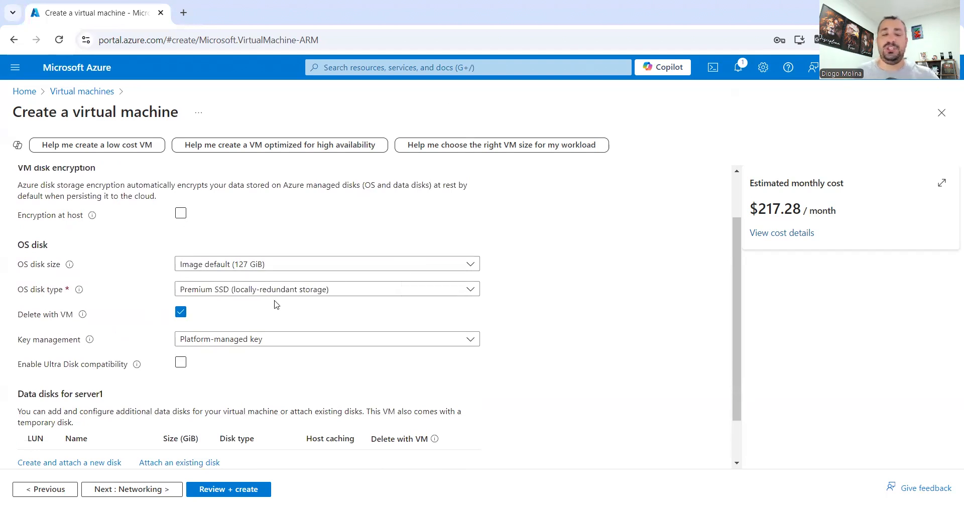
pyautogui.click(324, 289)
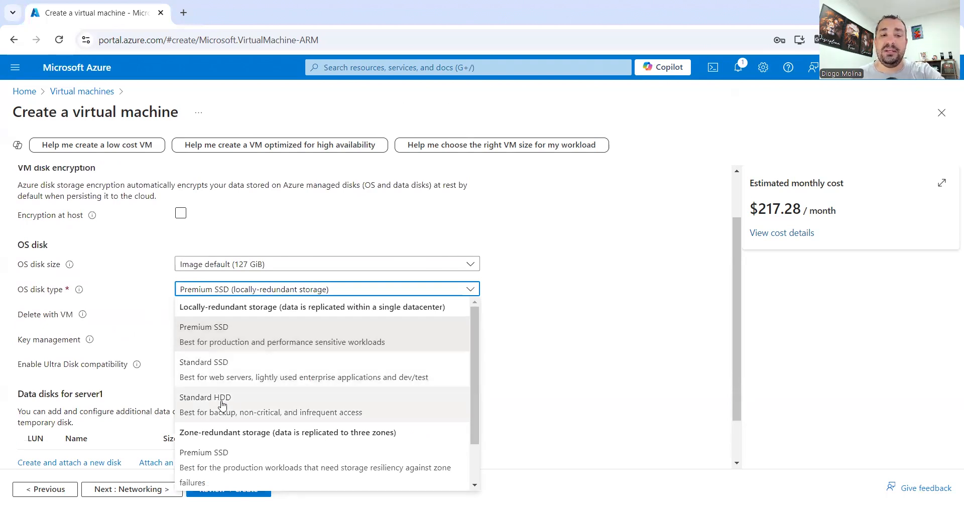
pyautogui.click(568, 271)
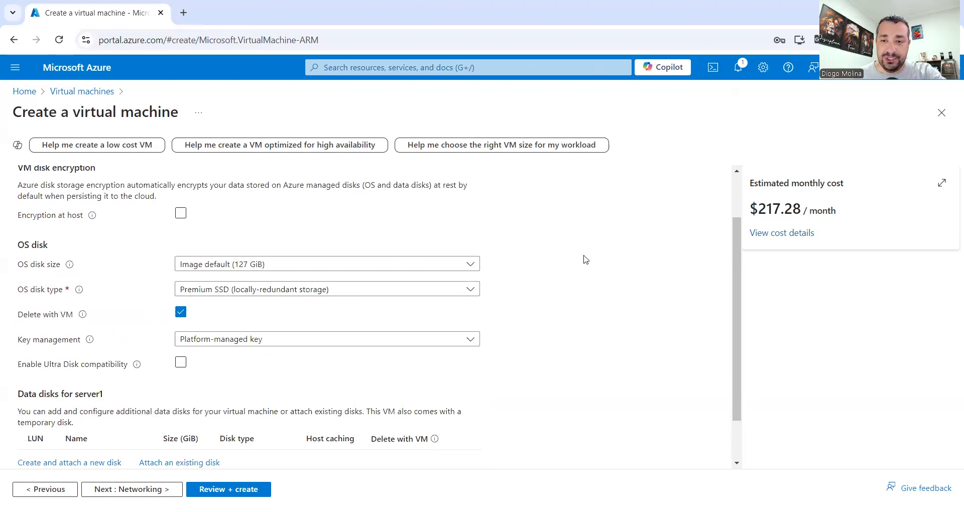
pyautogui.scroll(-1, 584, 259)
pyautogui.scroll(1, 584, 258)
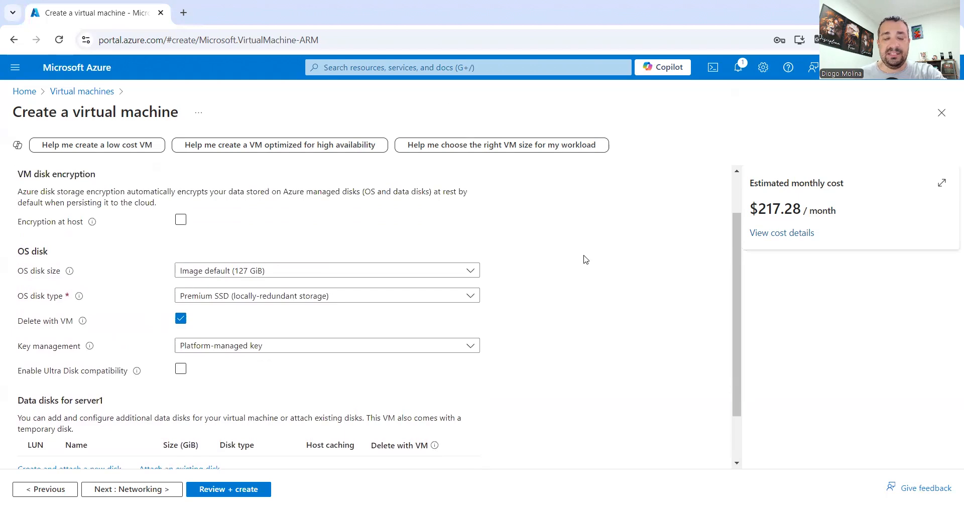
pyautogui.scroll(-1, 583, 258)
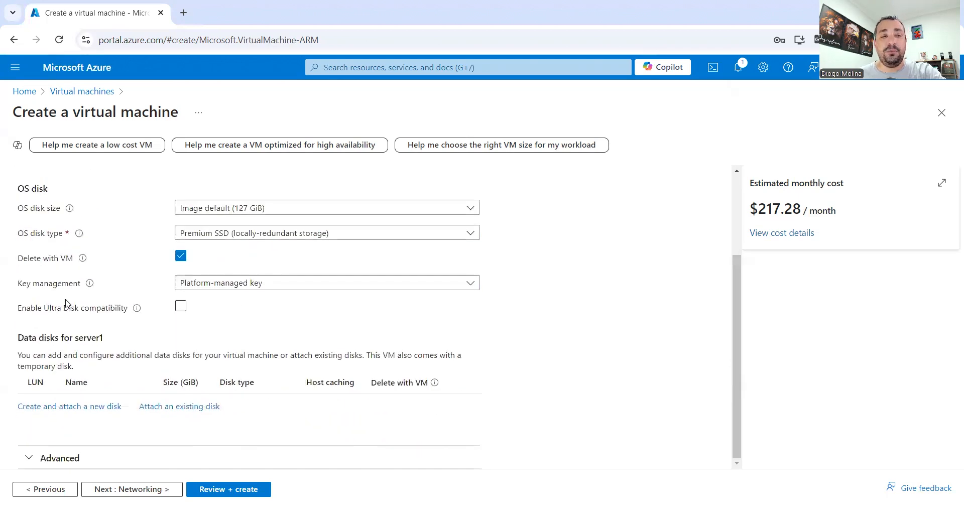
pyautogui.moveTo(25, 340); pyautogui.dragTo(46, 337)
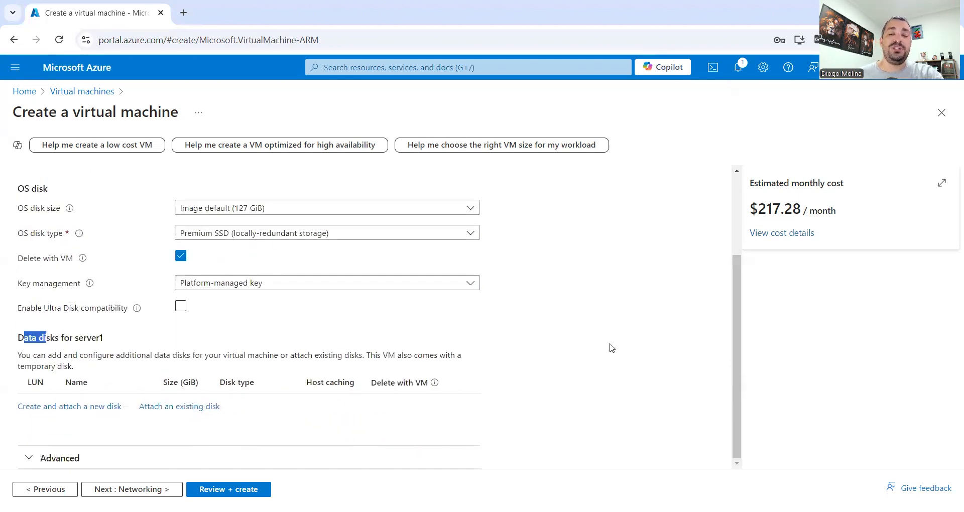
pyautogui.scroll(2, 34, 226)
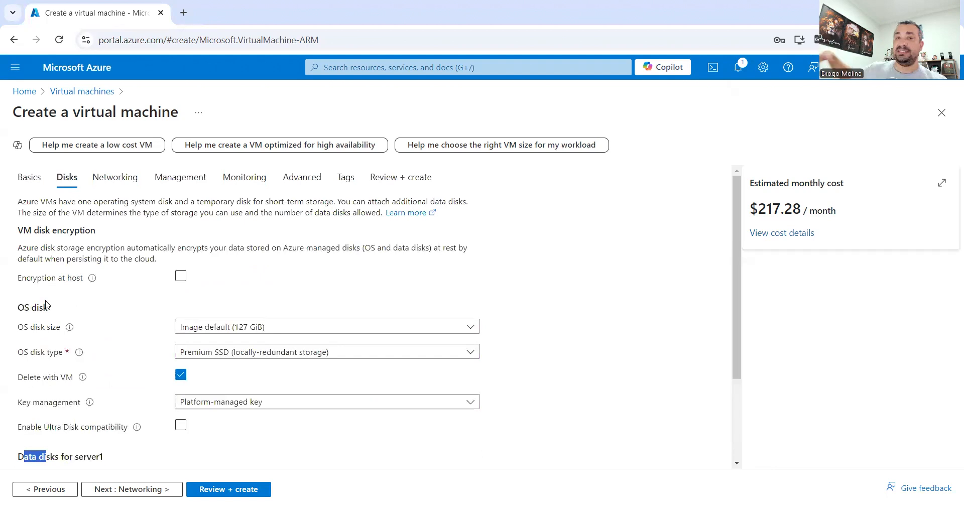
pyautogui.scroll(-2, 45, 304)
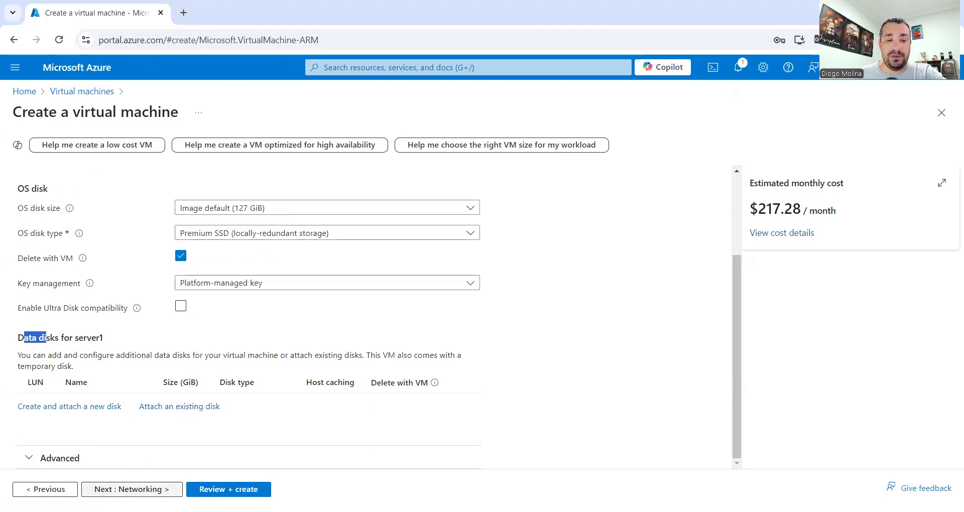
pyautogui.click(132, 489)
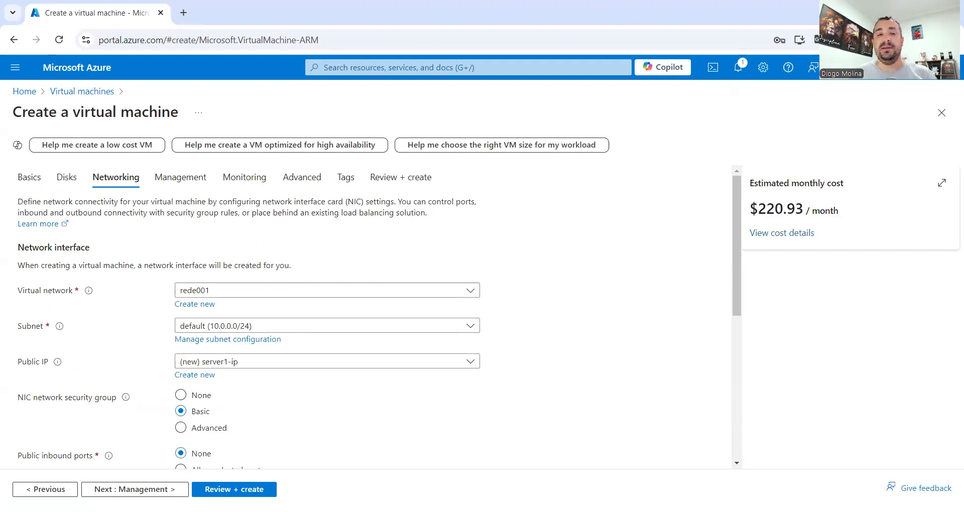
# - Set Public IP to None, keeping rede001 and the default subnet, and continue to Management
pyautogui.moveTo(88, 295)
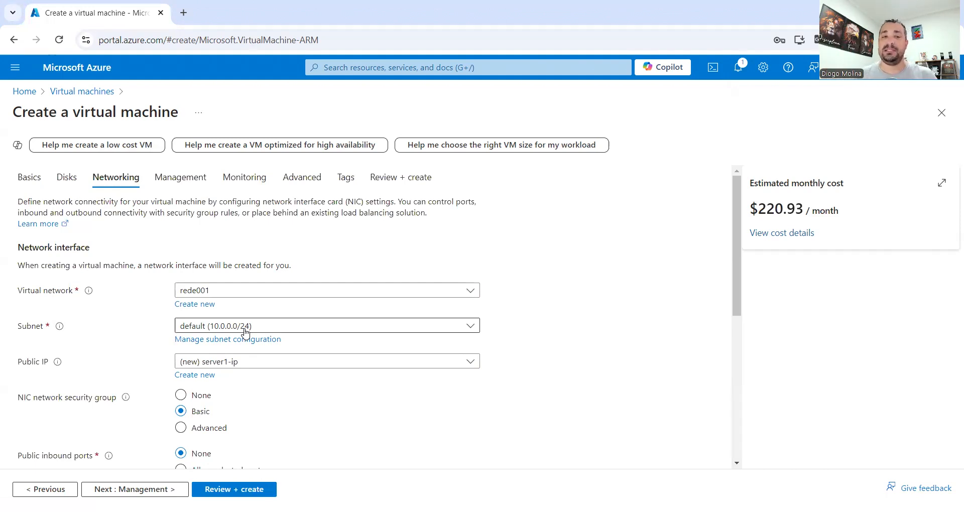
pyautogui.moveTo(55, 367)
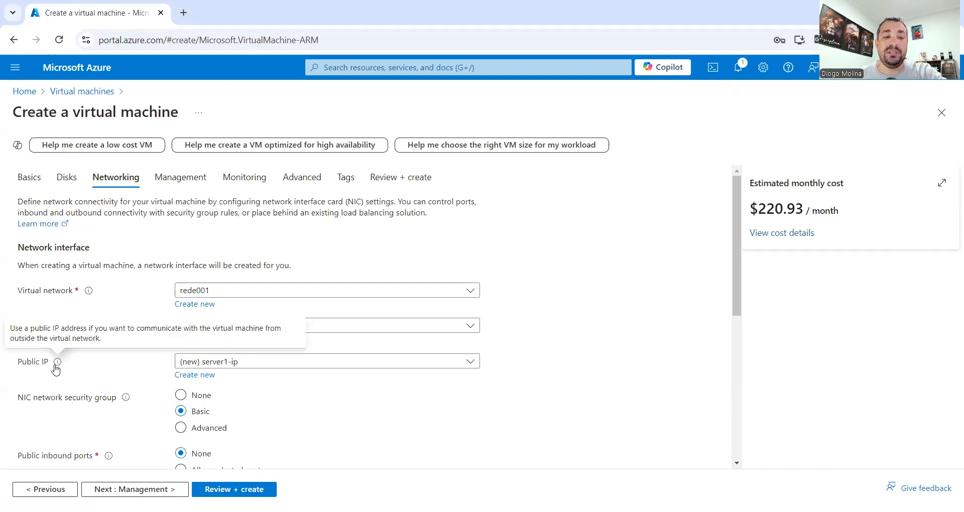
pyautogui.click(301, 361)
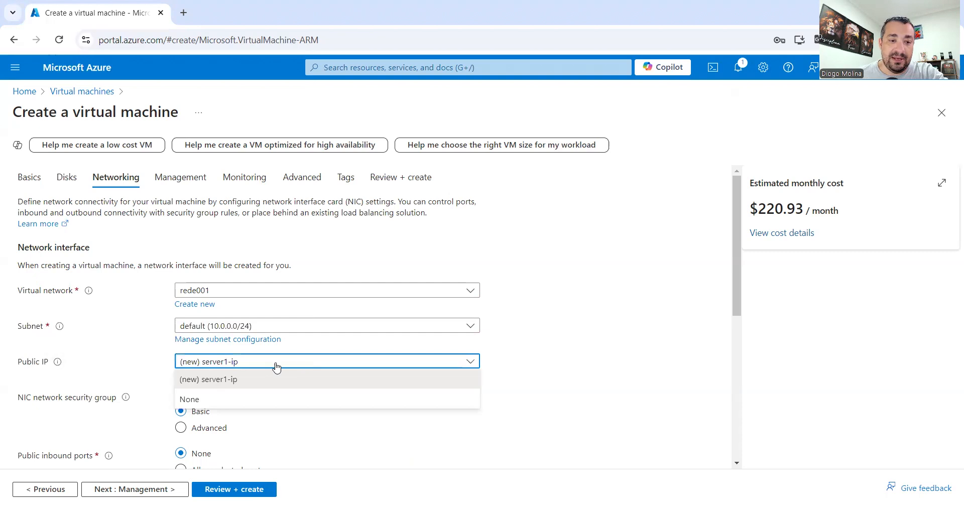
pyautogui.click(216, 397)
pyautogui.scroll(-5, 506, 400)
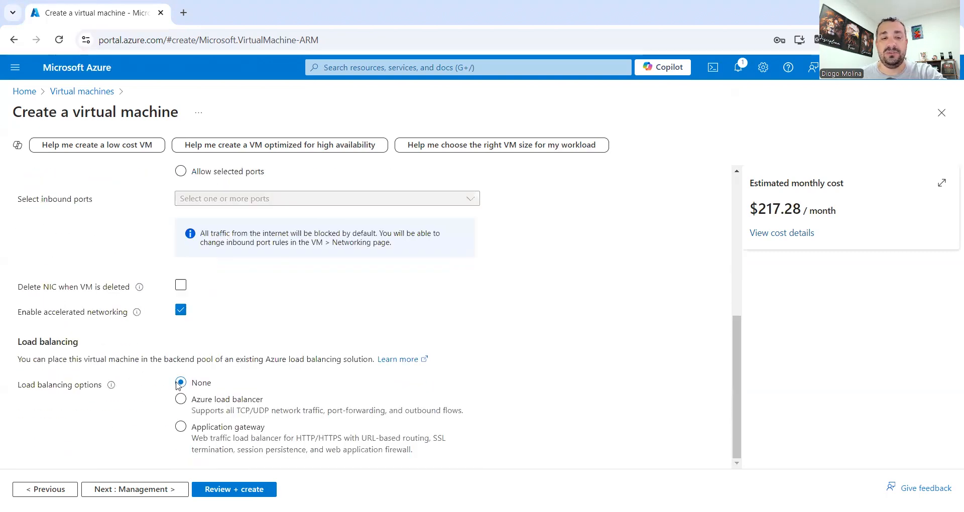
pyautogui.scroll(5, 501, 395)
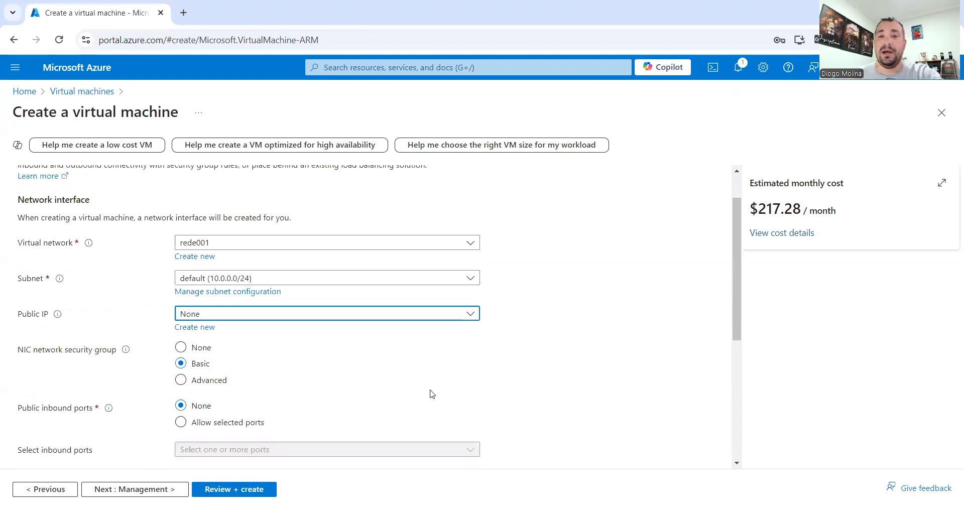
pyautogui.scroll(1, 572, 274)
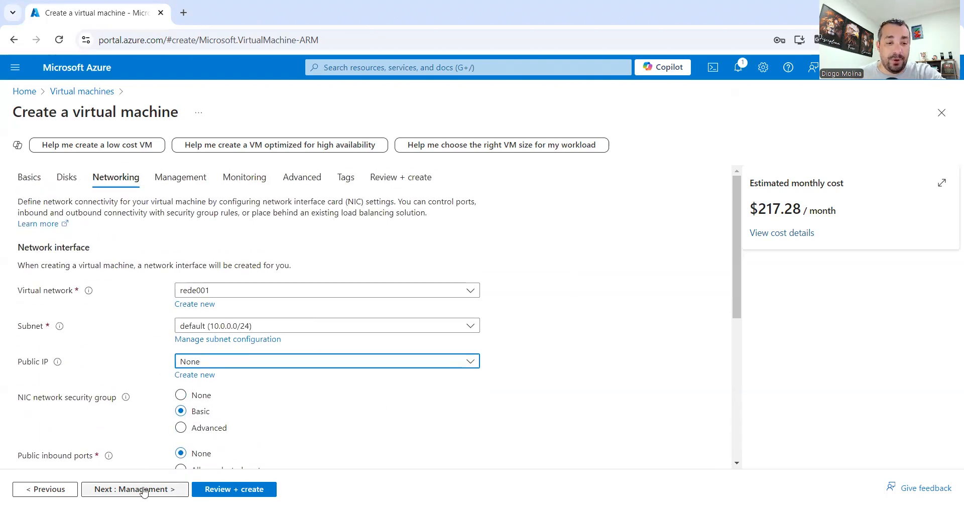
pyautogui.click(182, 487)
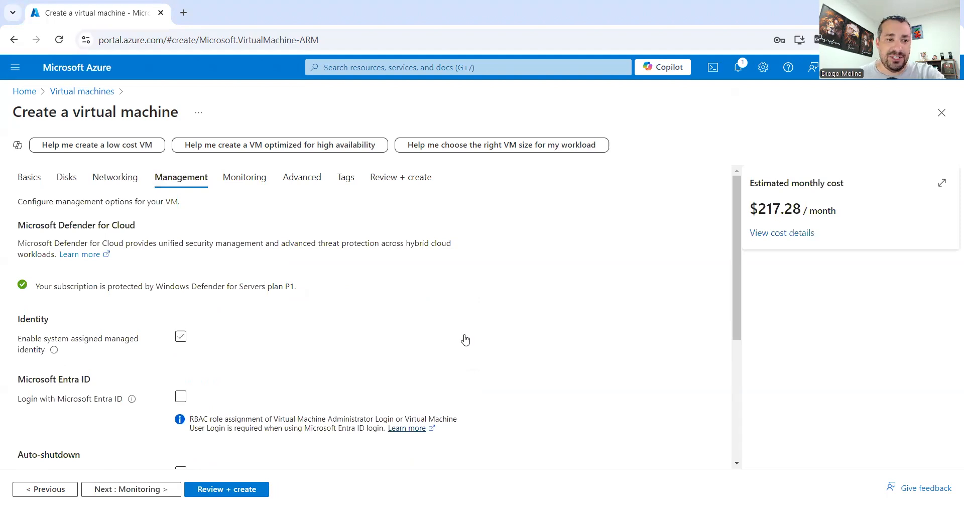
# - Leave the Management and Monitoring tabs at their default settings
pyautogui.scroll(-4, 332, 268)
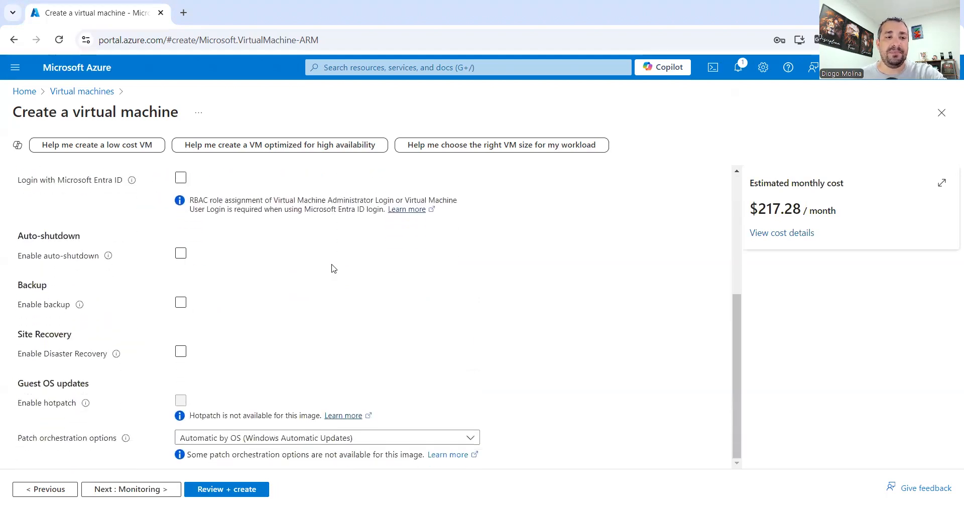
pyautogui.scroll(5, 331, 268)
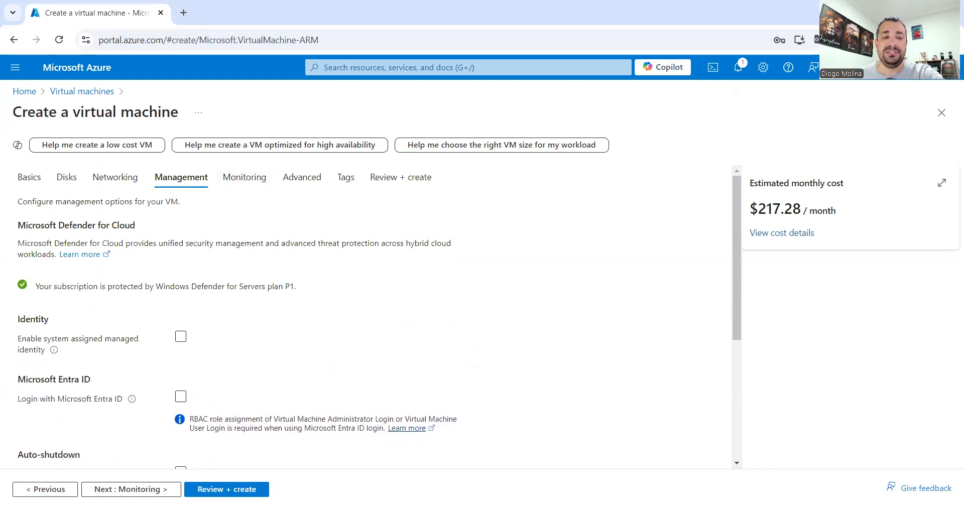
pyautogui.click(130, 489)
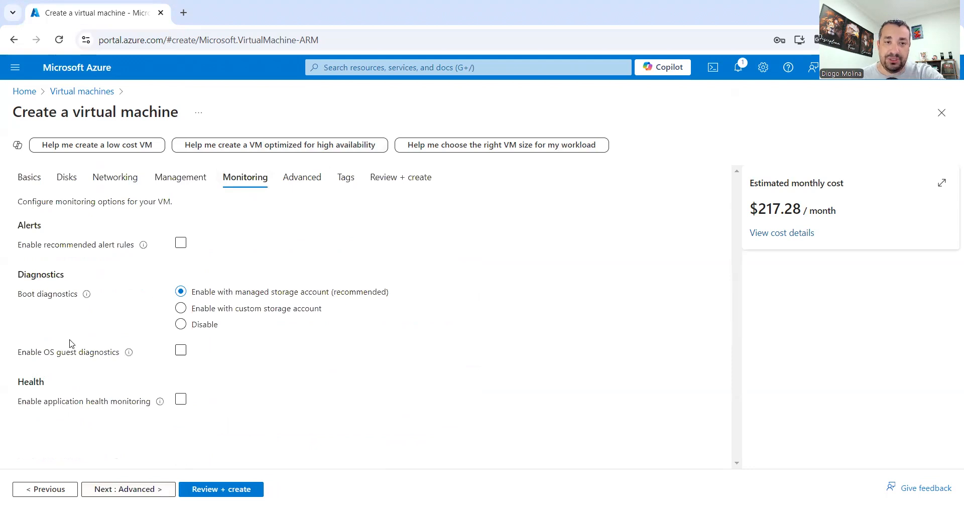
pyautogui.click(131, 490)
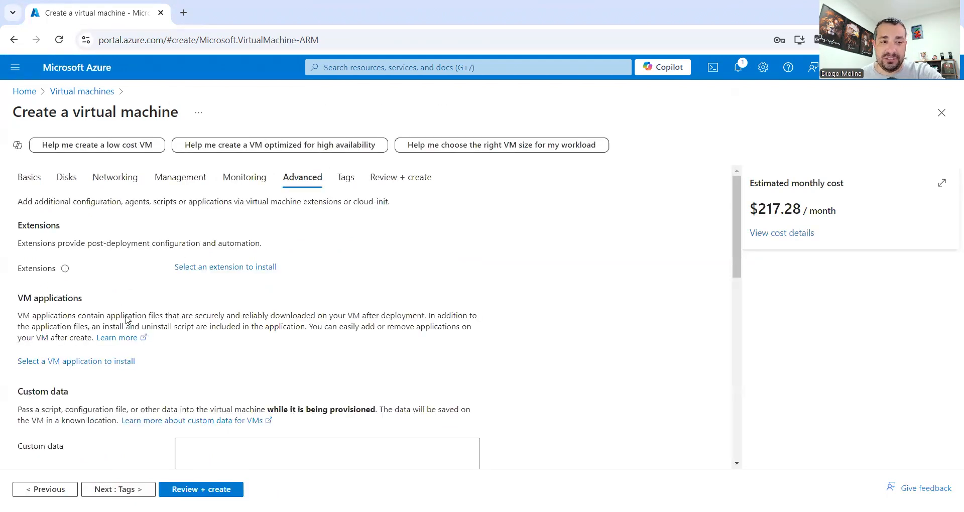
# - Review the Advanced tab's VM applications section unchanged, then open the validated Review + create summary
pyautogui.scroll(-3, 141, 334)
pyautogui.scroll(-4, 145, 346)
pyautogui.scroll(7, 133, 350)
pyautogui.moveTo(37, 299); pyautogui.dragTo(121, 303)
pyautogui.click(412, 330)
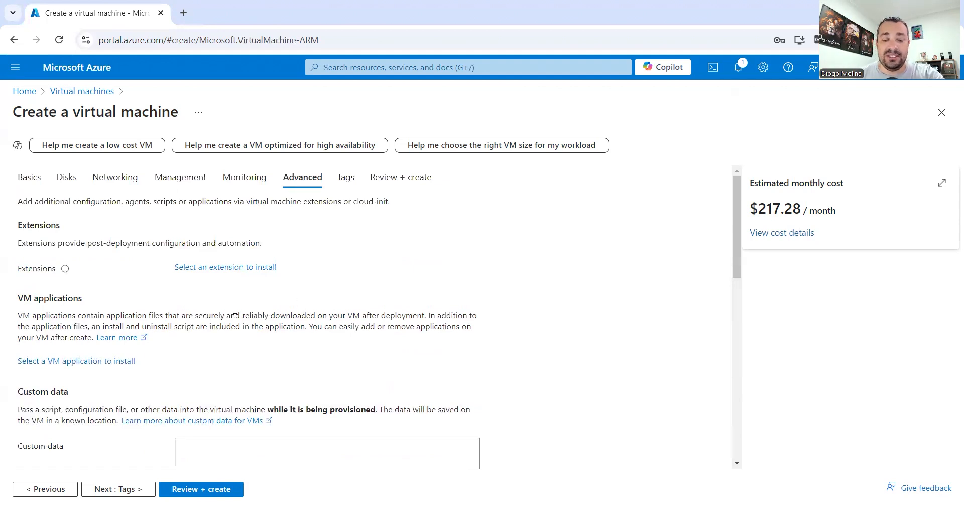
pyautogui.scroll(-7, 232, 301)
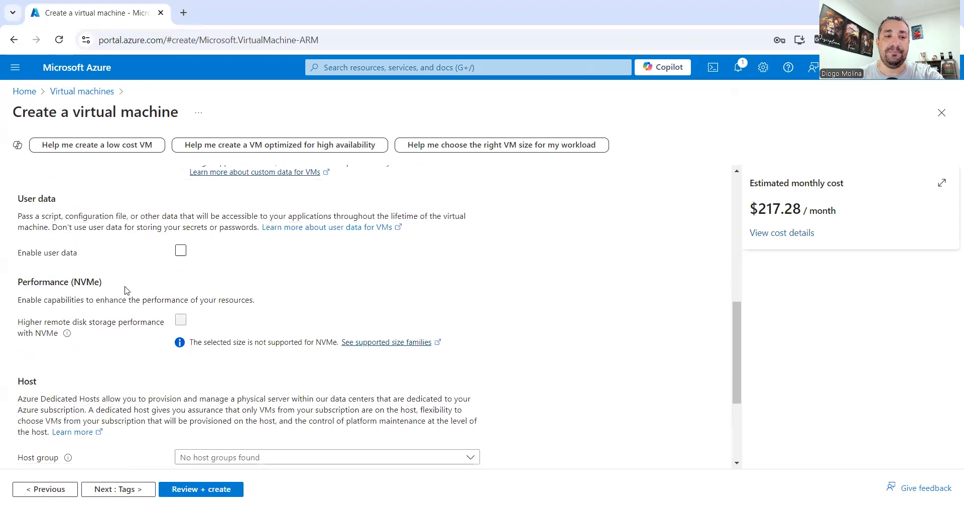
pyautogui.scroll(7, 418, 312)
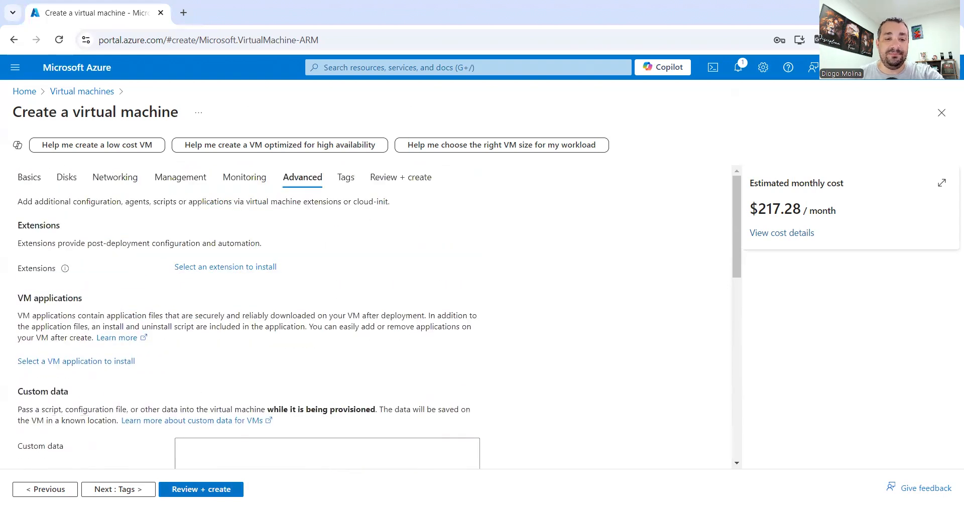
pyautogui.click(210, 489)
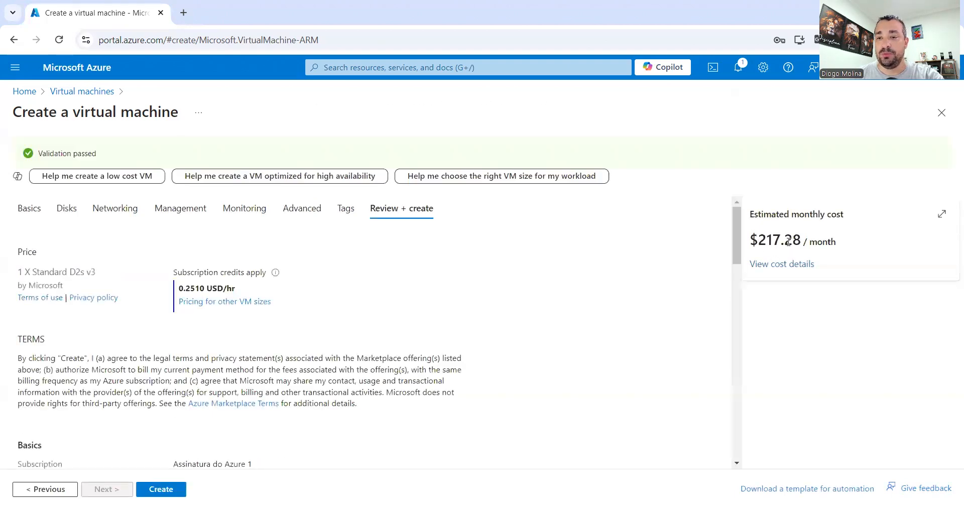
# - Note the 217.28 estimated monthly cost and create the server1 virtual machine
pyautogui.moveTo(758, 240); pyautogui.dragTo(802, 241)
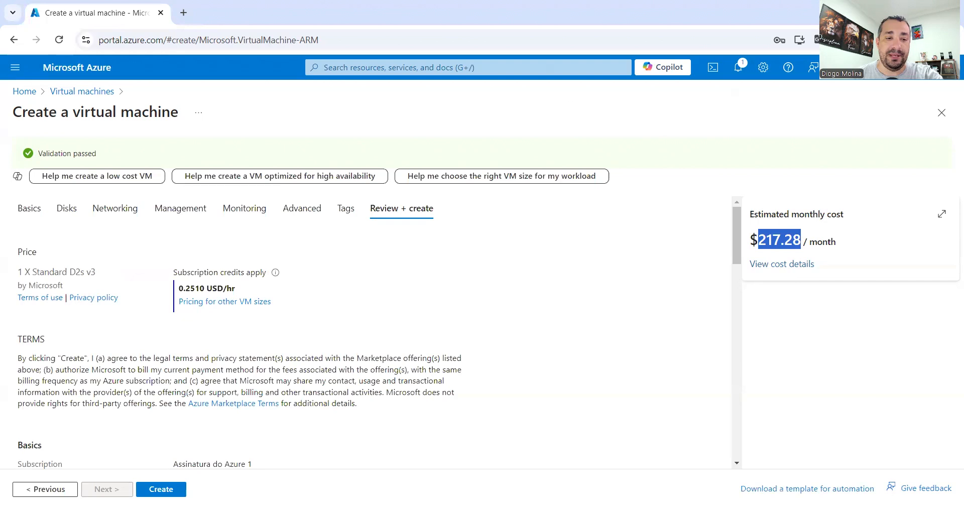
pyautogui.click(183, 489)
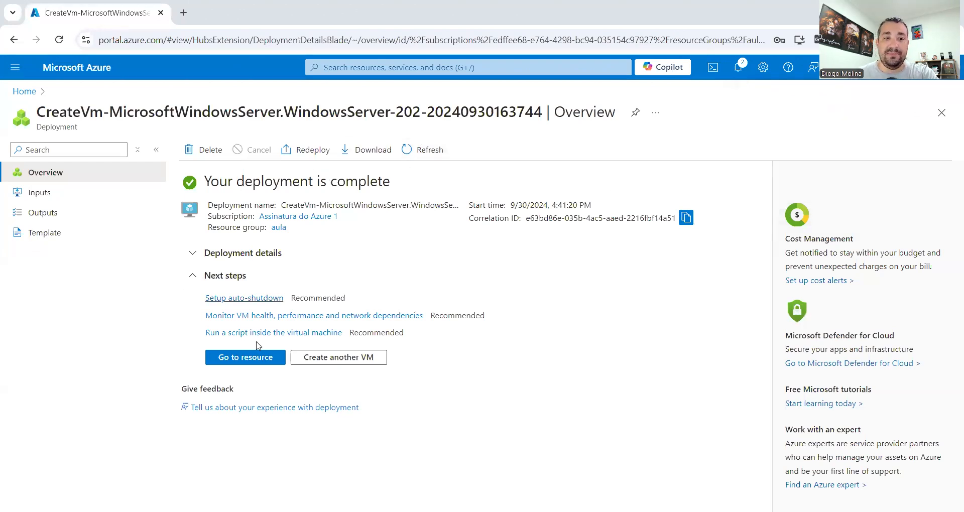
# - Open server1 and confirm no public IP, subnet rede001/default and private IP 10.0.0.4, then return home
pyautogui.click(257, 359)
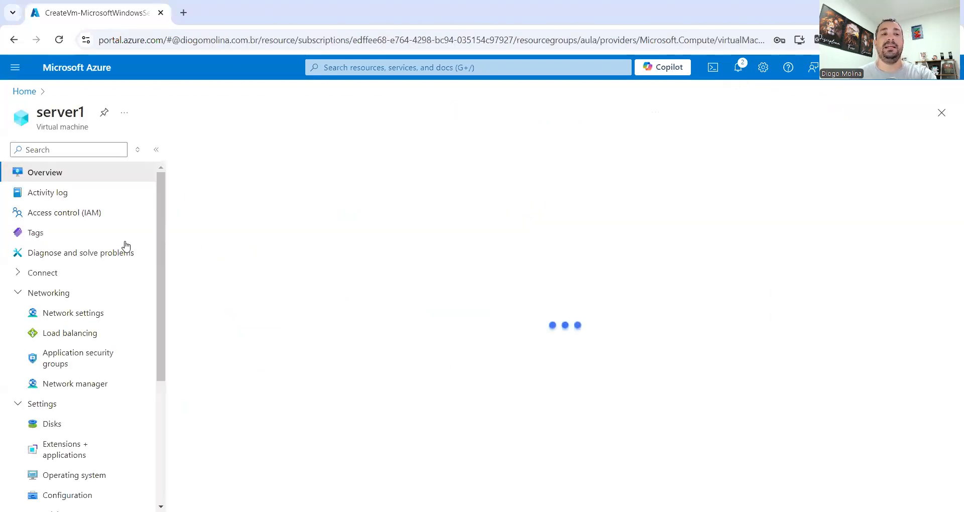
pyautogui.moveTo(37, 113); pyautogui.dragTo(61, 128)
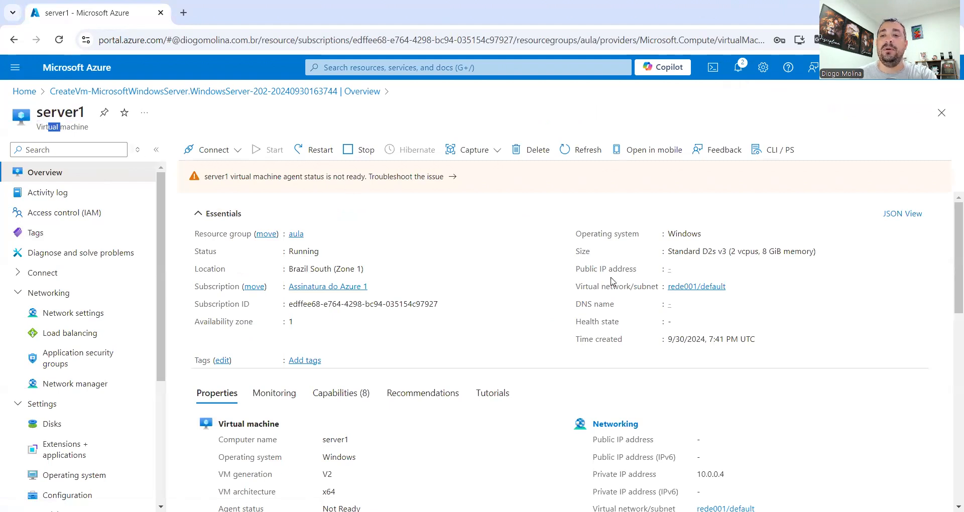
pyautogui.moveTo(573, 286); pyautogui.dragTo(661, 290)
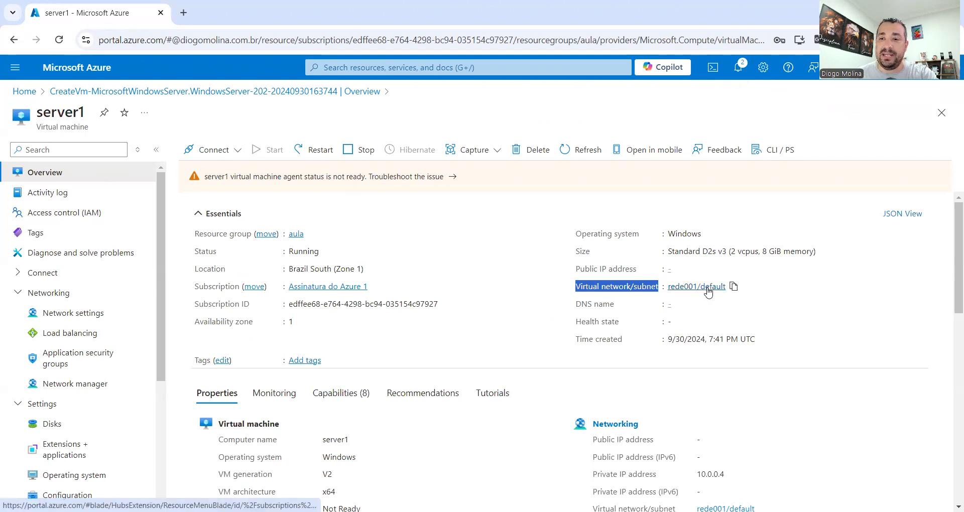
pyautogui.scroll(-4, 701, 289)
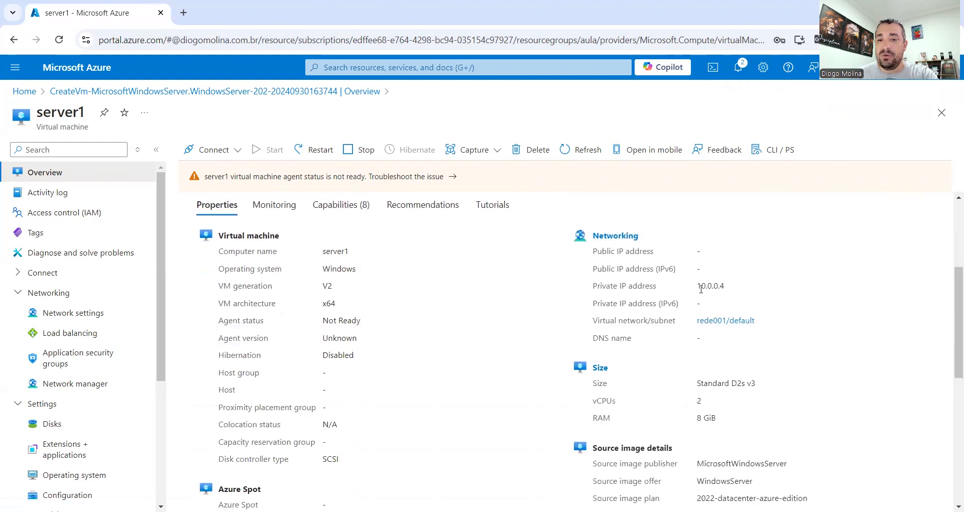
pyautogui.moveTo(698, 286); pyautogui.dragTo(737, 286)
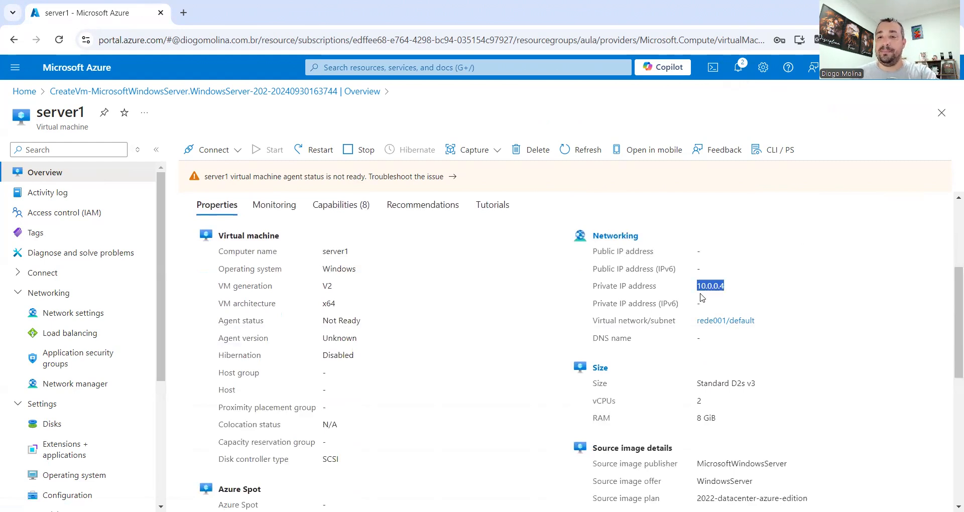
pyautogui.click(674, 292)
pyautogui.moveTo(697, 286); pyautogui.dragTo(739, 287)
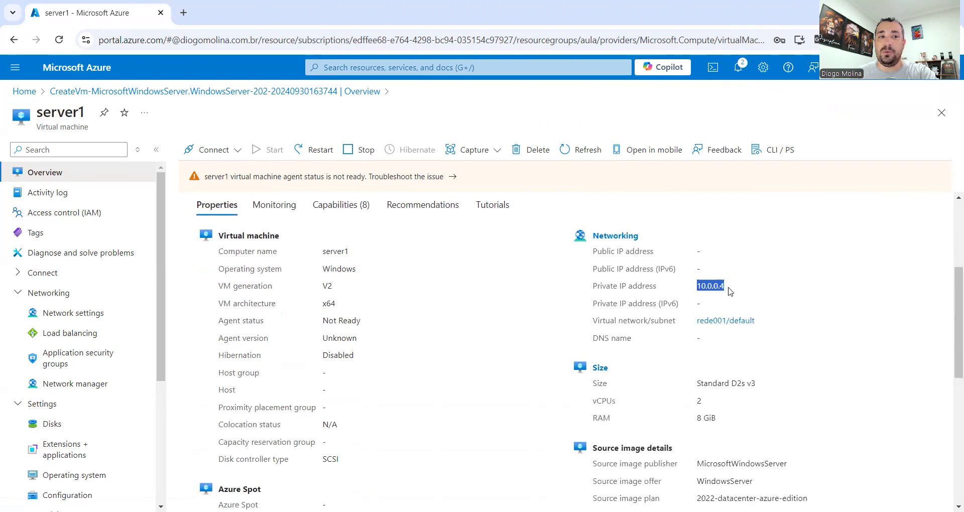
pyautogui.click(23, 91)
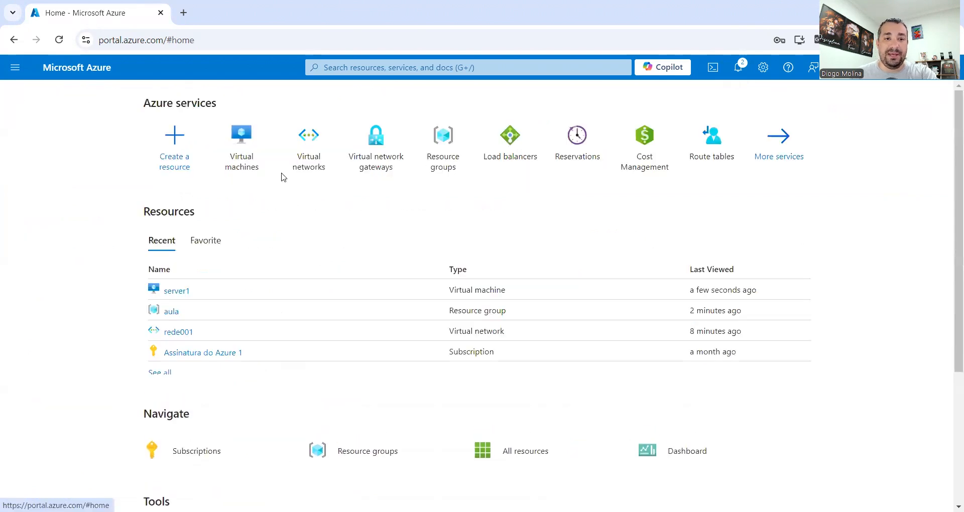
# - Check rede001's subnets and connected devices, selecting interface server1218_z1 at 10.0.0.4
pyautogui.click(301, 159)
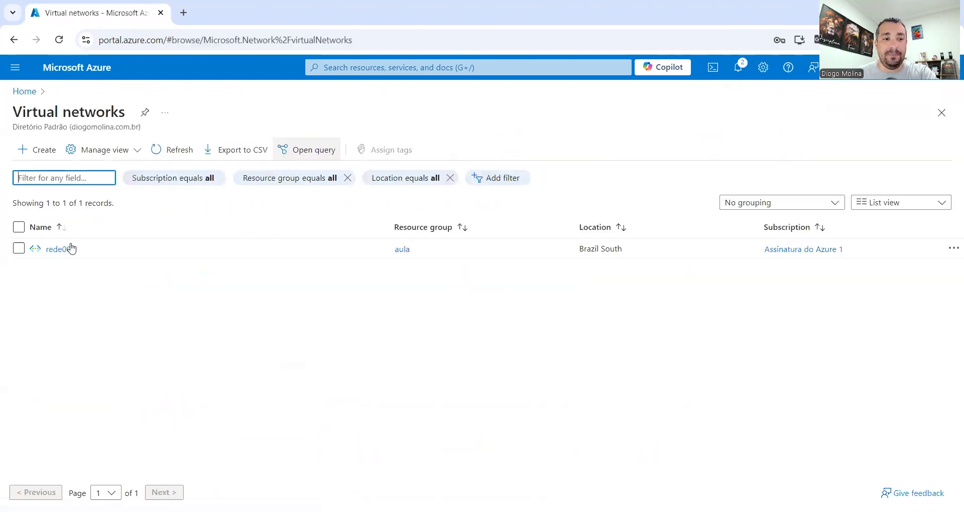
pyautogui.click(69, 249)
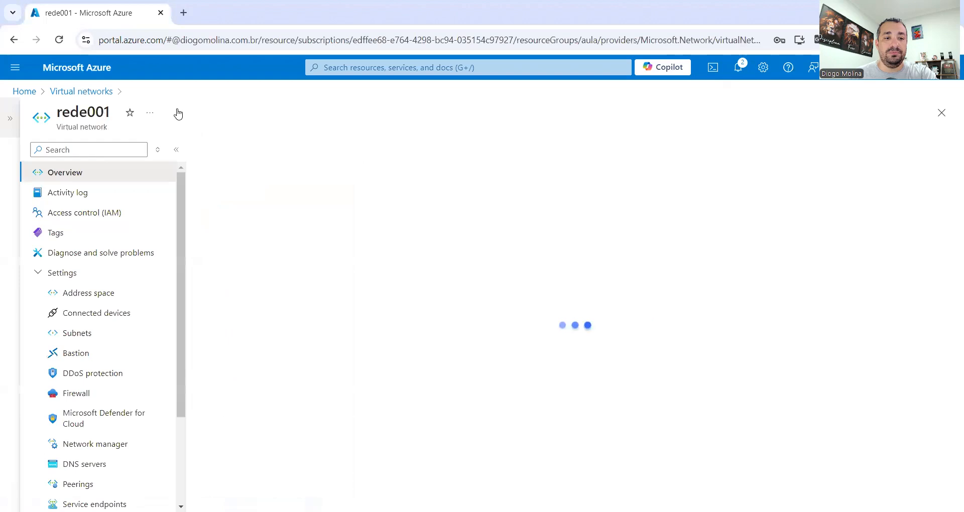
pyautogui.click(80, 335)
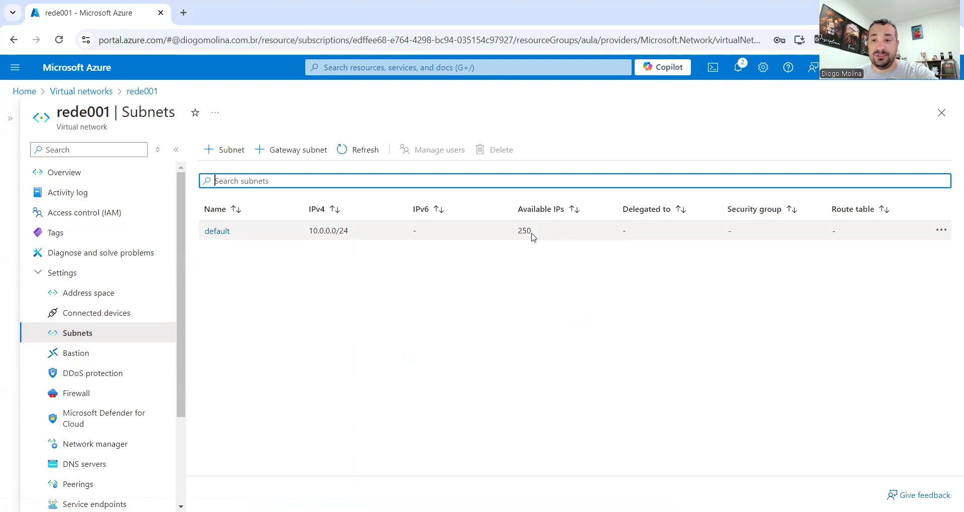
pyautogui.click(96, 320)
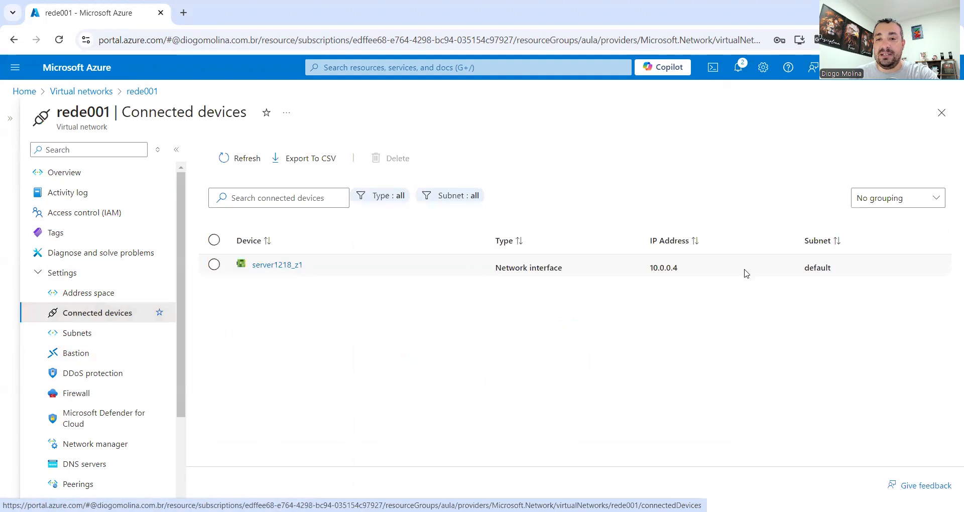
pyautogui.moveTo(649, 268); pyautogui.dragTo(678, 268)
pyautogui.moveTo(330, 265); pyautogui.dragTo(251, 271)
pyautogui.click(305, 282)
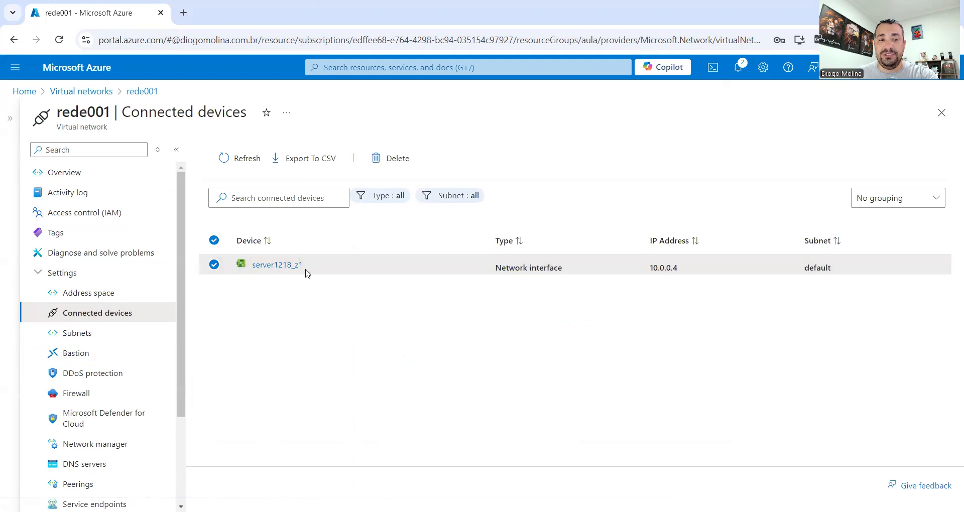
# - Open server1 from home, verify its network settings show no public IP, then view its Overview
pyautogui.click(25, 91)
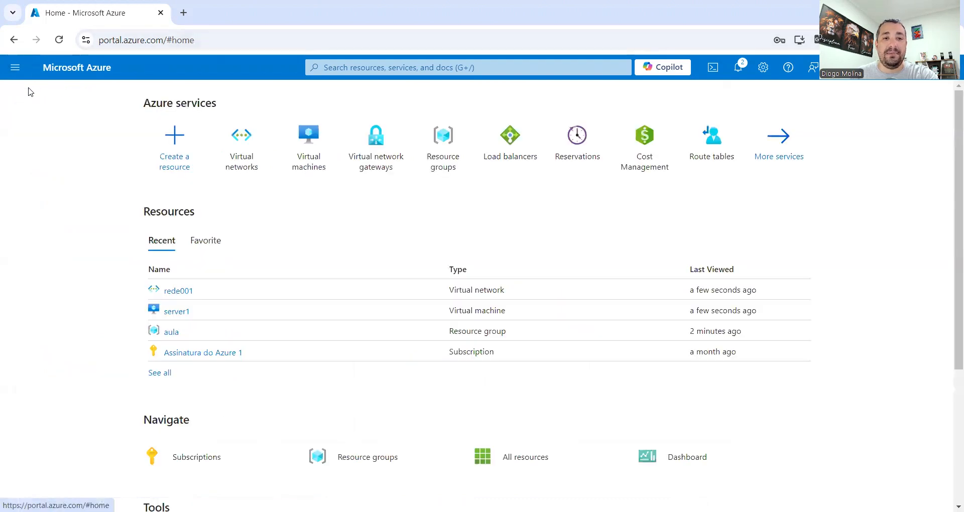
pyautogui.click(178, 312)
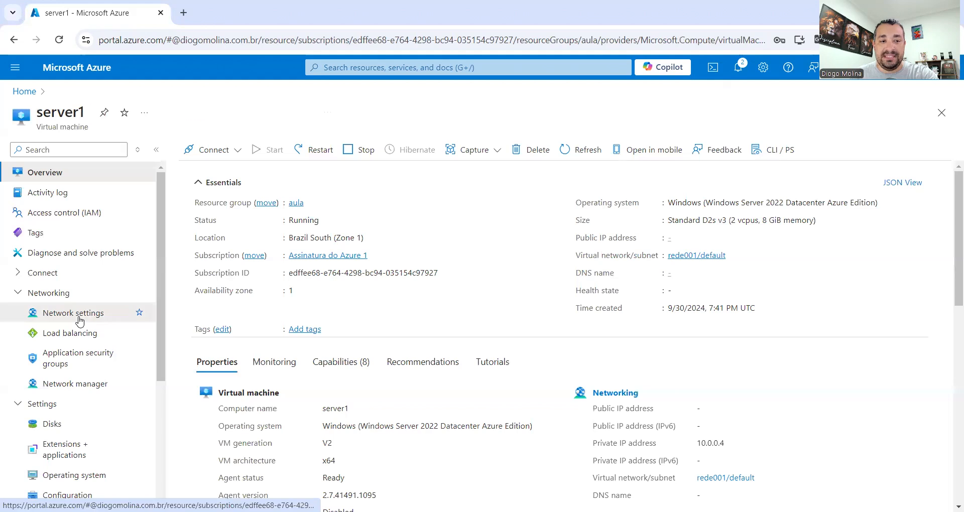
pyautogui.click(78, 317)
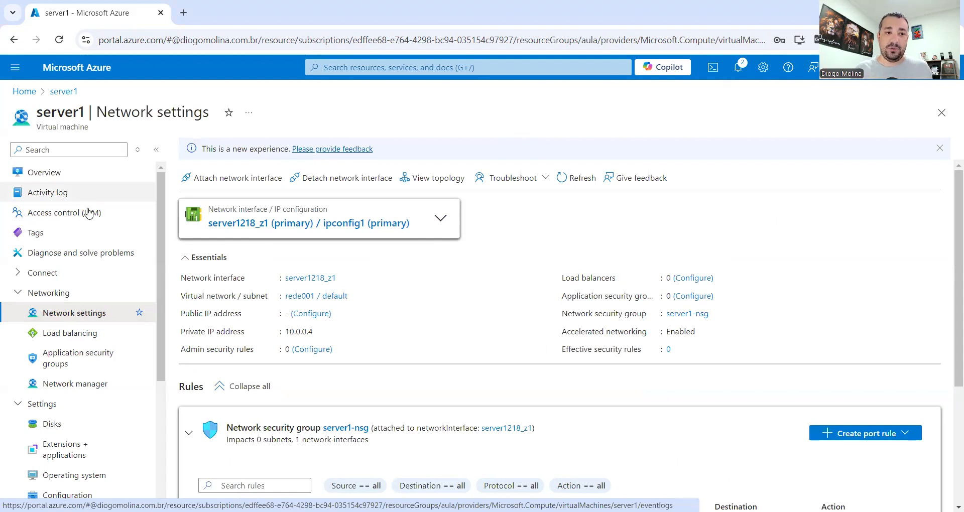
pyautogui.click(44, 173)
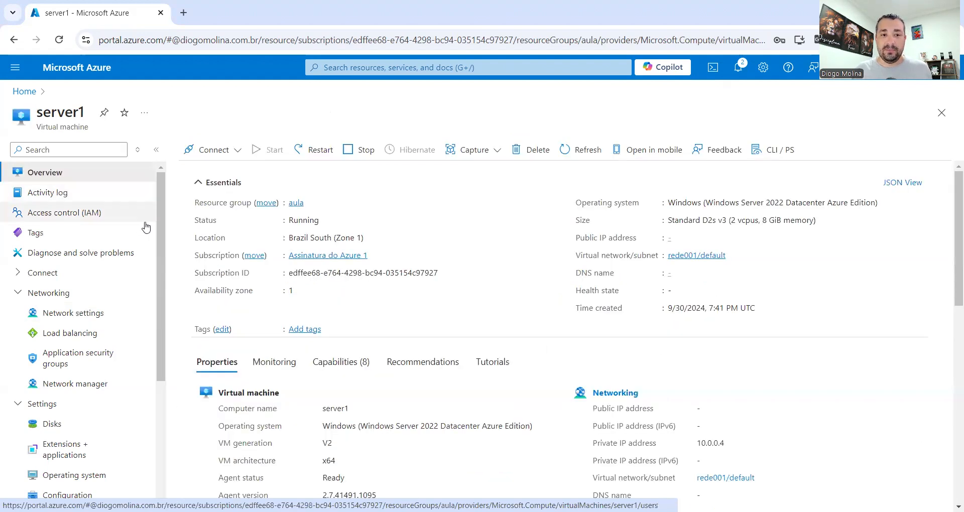
pyautogui.moveTo(289, 220); pyautogui.dragTo(320, 219)
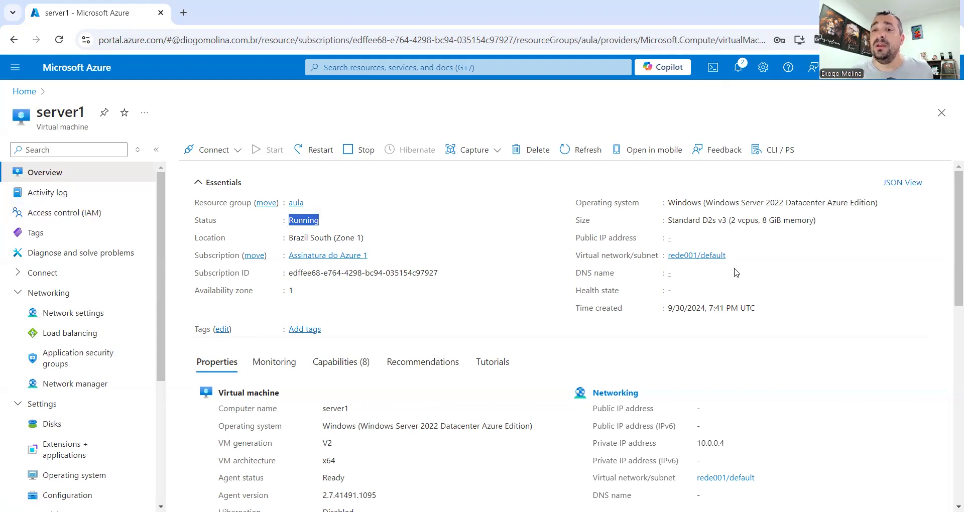
pyautogui.moveTo(708, 203); pyautogui.dragTo(668, 203)
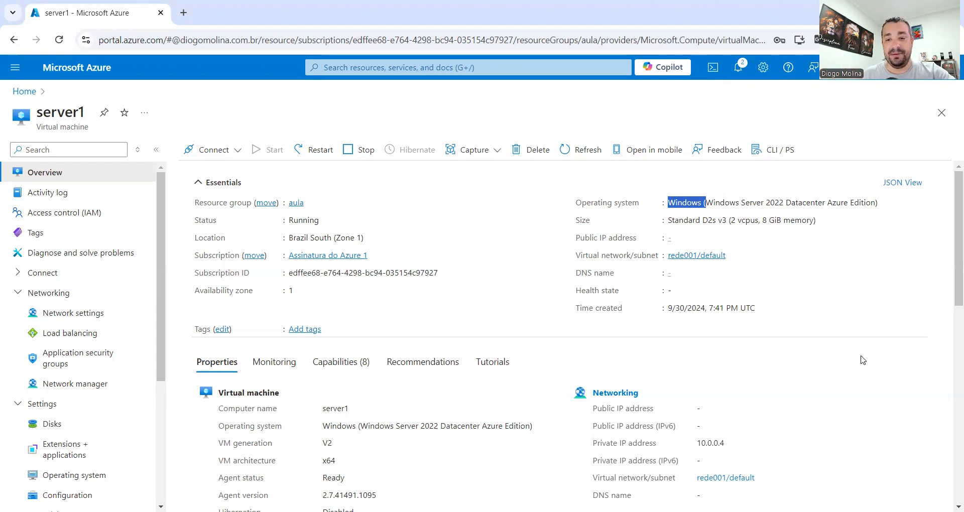
pyautogui.moveTo(697, 443); pyautogui.dragTo(721, 442)
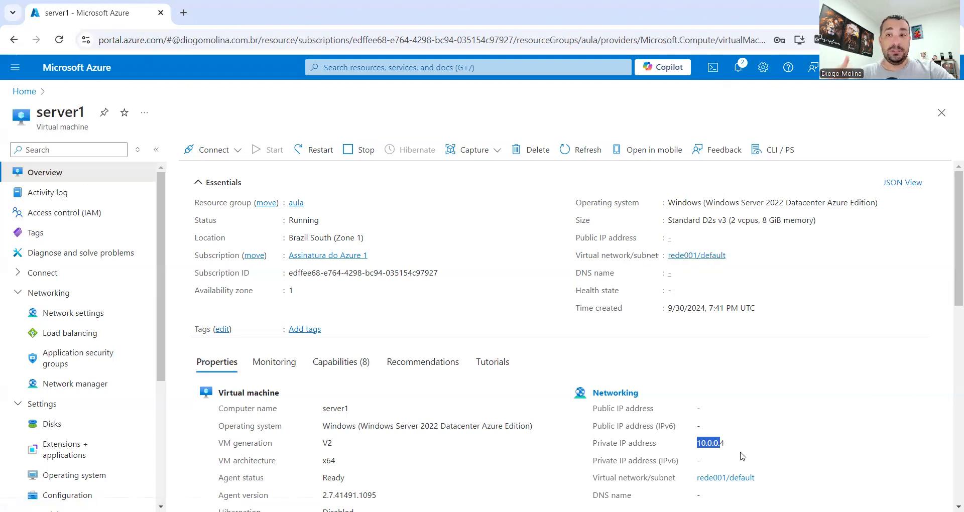
pyautogui.click(697, 443)
pyautogui.moveTo(708, 442); pyautogui.dragTo(737, 440)
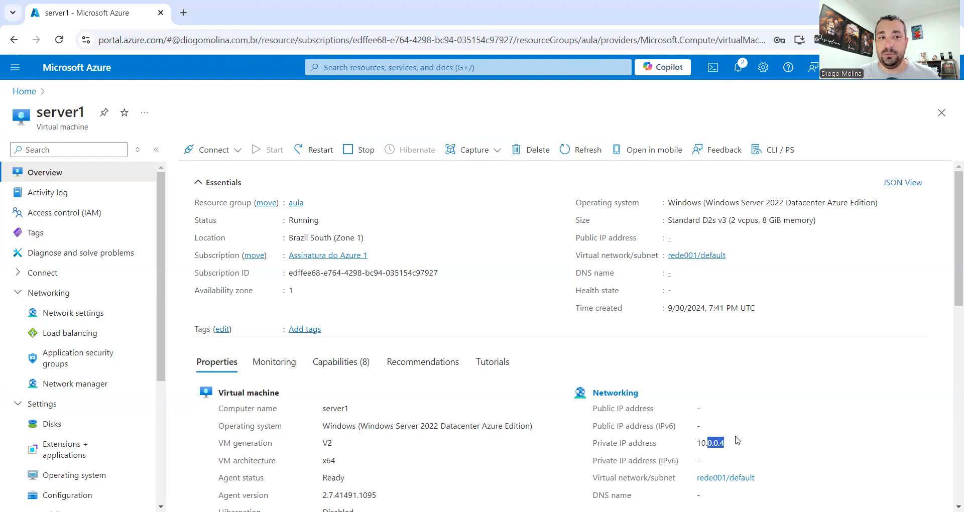
# - Open the rede001 virtual network and its Bastion settings, proposing rede001-bastion with IP rede001-ip
pyautogui.click(31, 95)
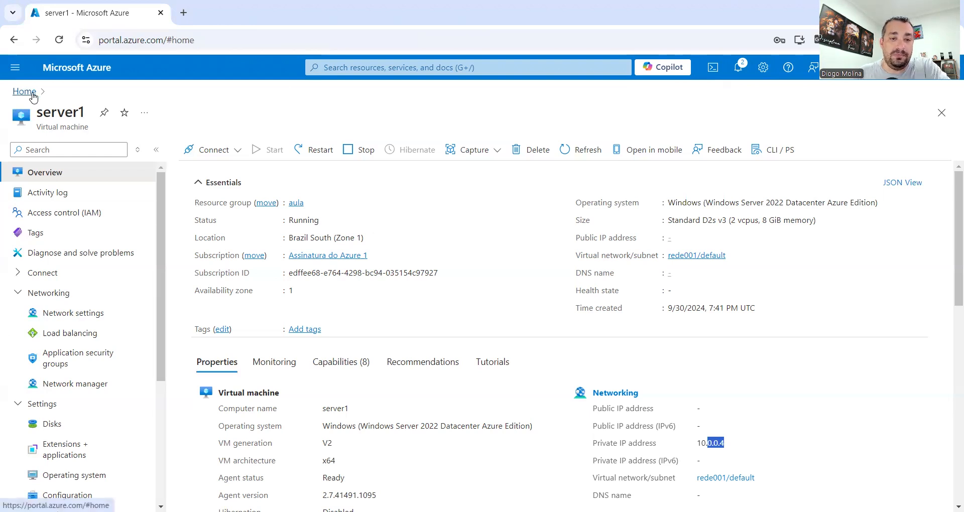
pyautogui.click(250, 153)
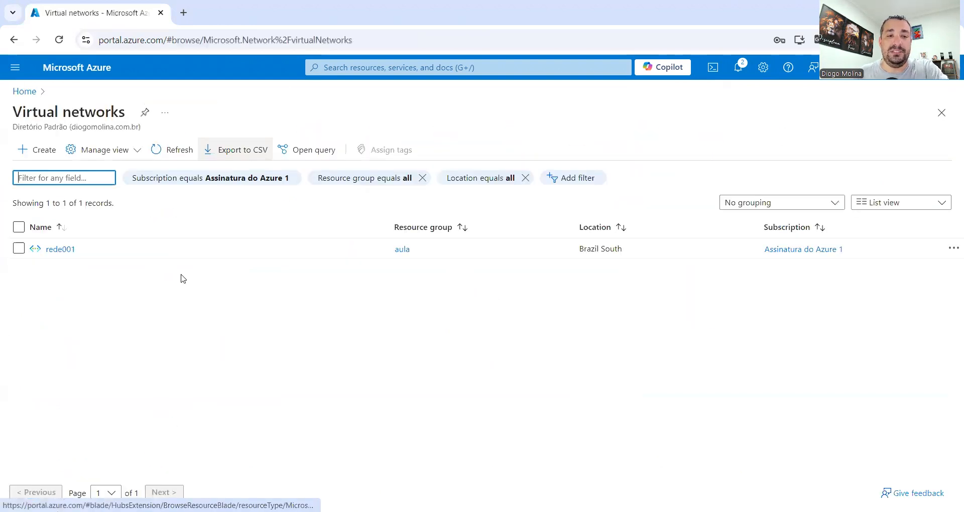
pyautogui.click(60, 250)
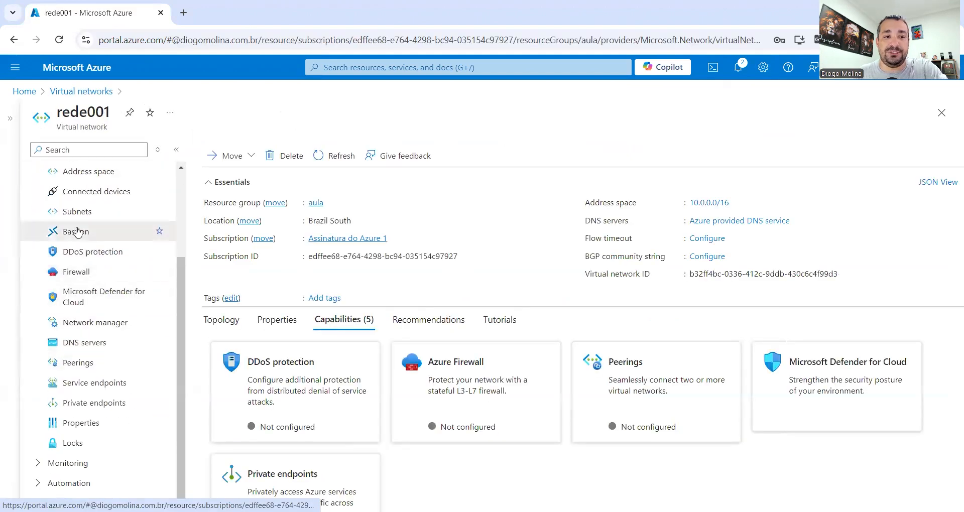
pyautogui.click(110, 232)
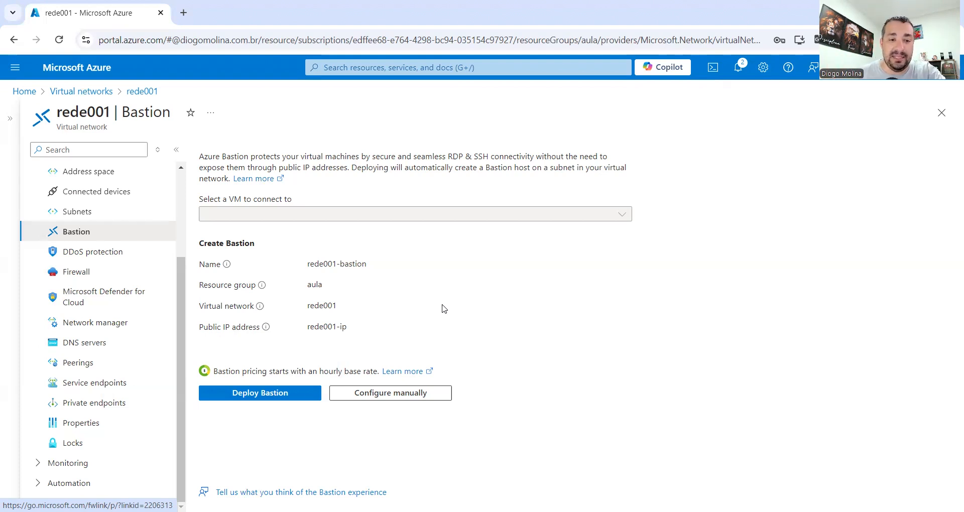
# - Deploy rede001-bastion and, once provisioning succeeds, open server1 from the virtual machines list
pyautogui.click(289, 393)
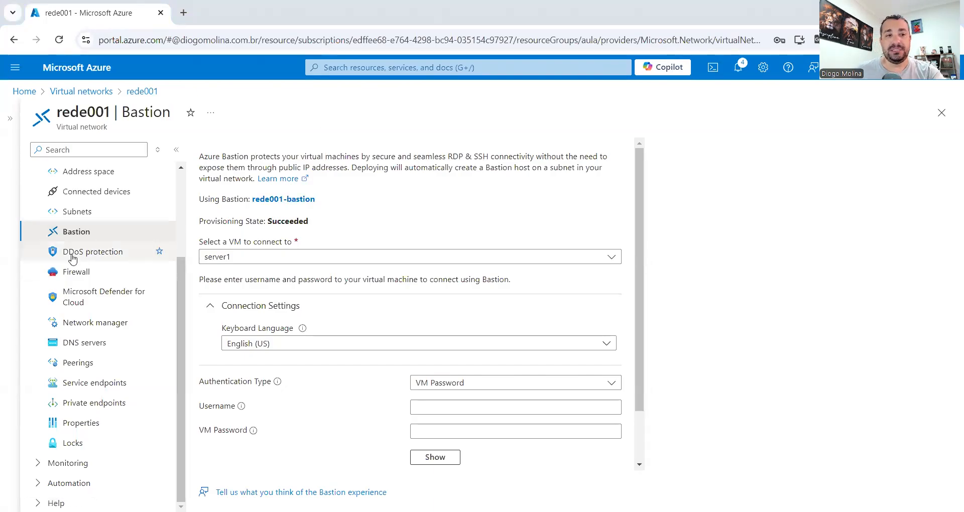
pyautogui.scroll(3, 70, 249)
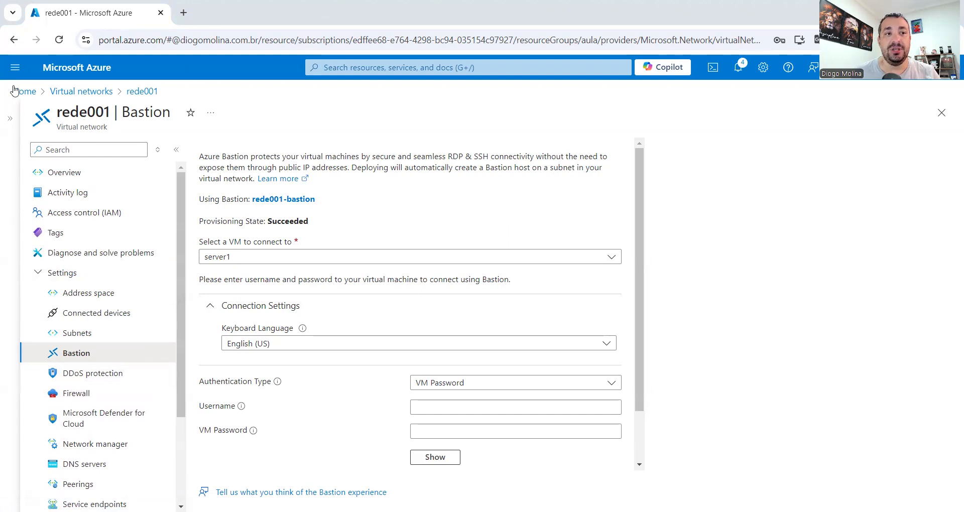
pyautogui.click(310, 155)
pyautogui.click(59, 250)
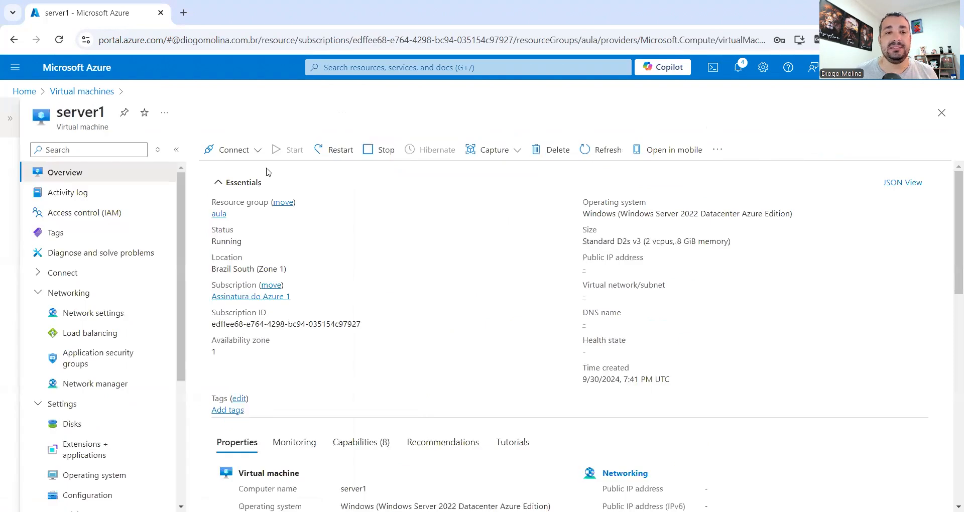
# - Choose Connect via Bastion for server1
pyautogui.click(258, 152)
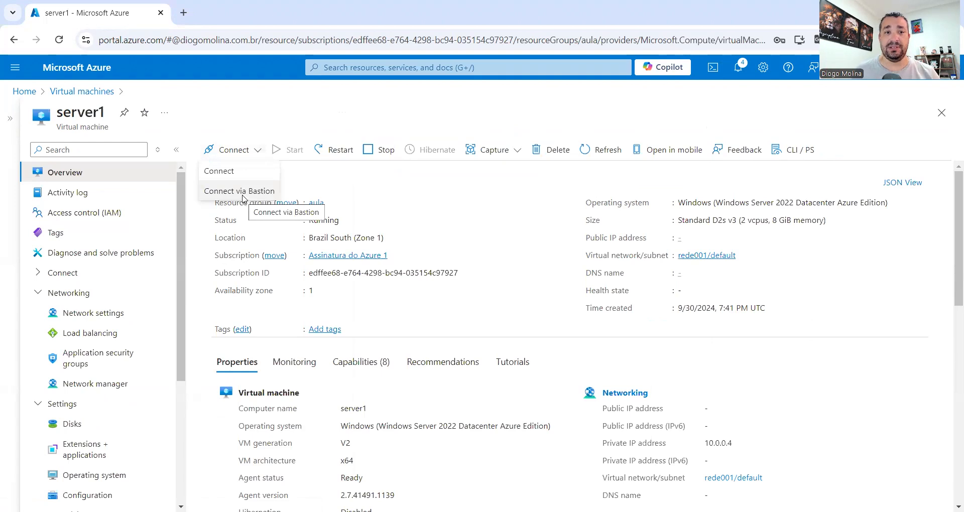
pyautogui.click(242, 197)
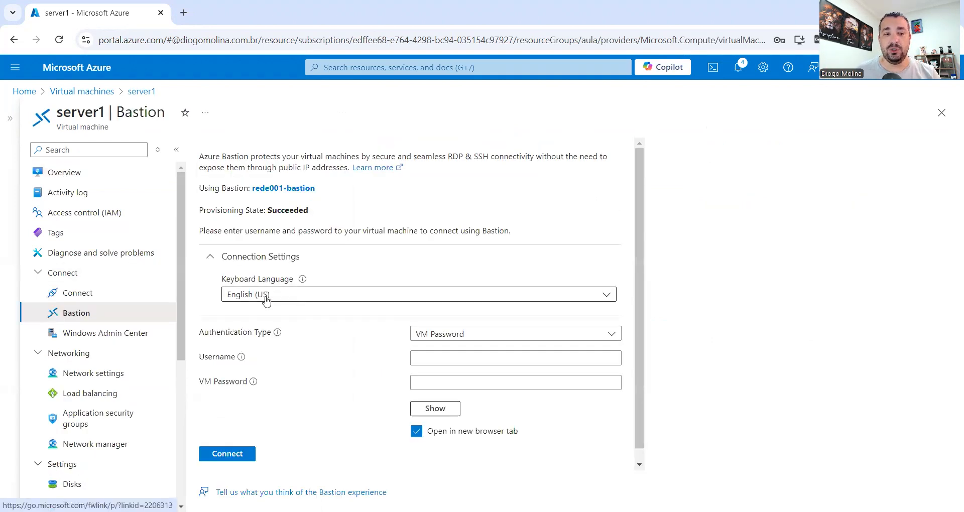
pyautogui.scroll(-1, 426, 327)
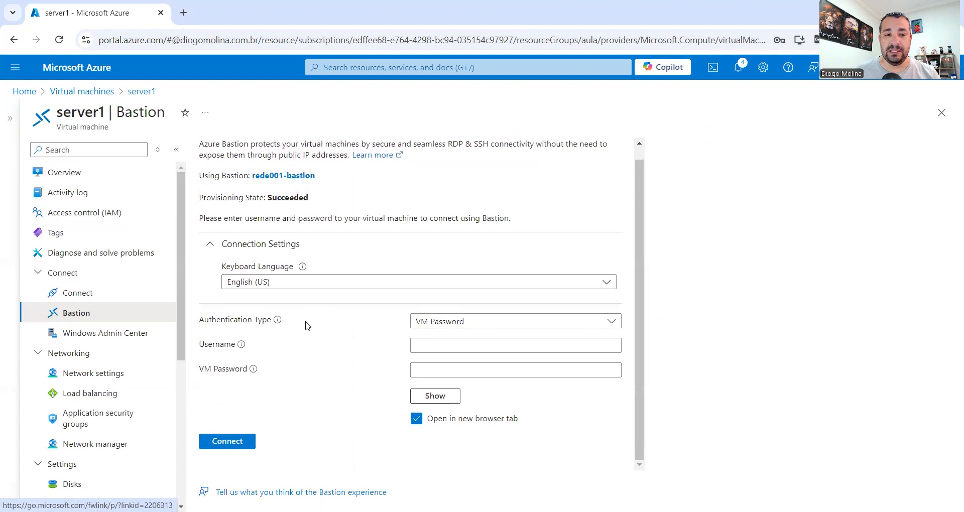
# - Enter the saved VM username and the VM password, then connect in a new browser tab
pyautogui.click(441, 346)
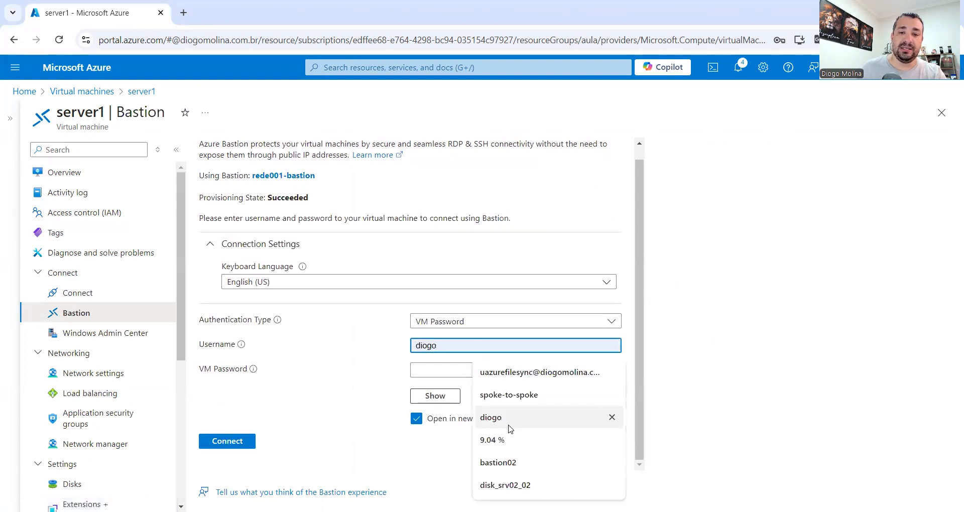
pyautogui.click(490, 417)
pyautogui.click(458, 372)
pyautogui.write('•••••')
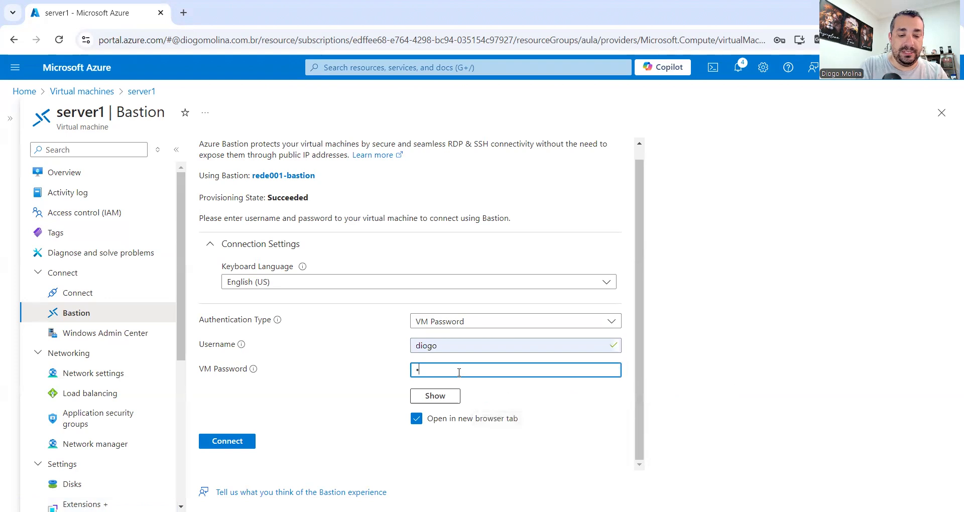
pyautogui.press('BackSpace')
pyautogui.press('BackSpace')
pyautogui.press('BackSpace')
pyautogui.press('BackSpace')
pyautogui.press('BackSpace')
pyautogui.write('•••••••••••')
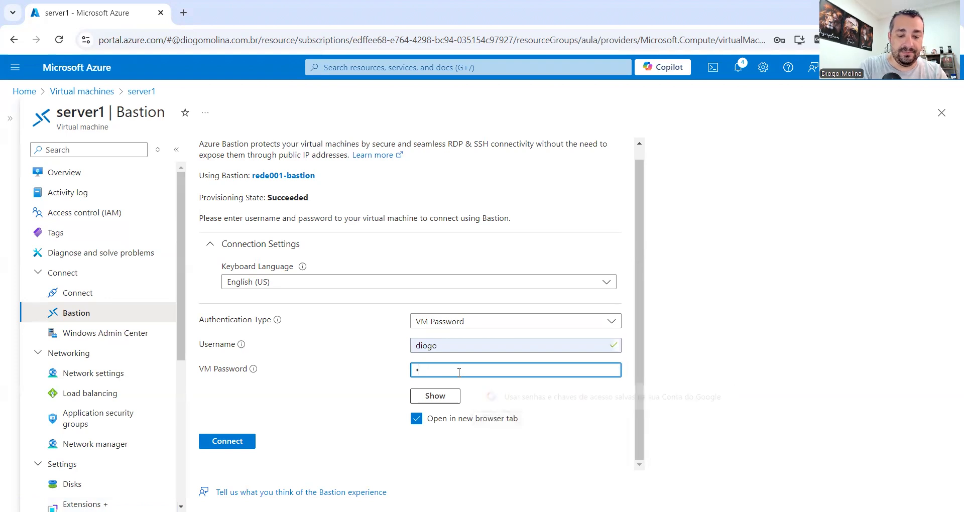
pyautogui.write('••••••')
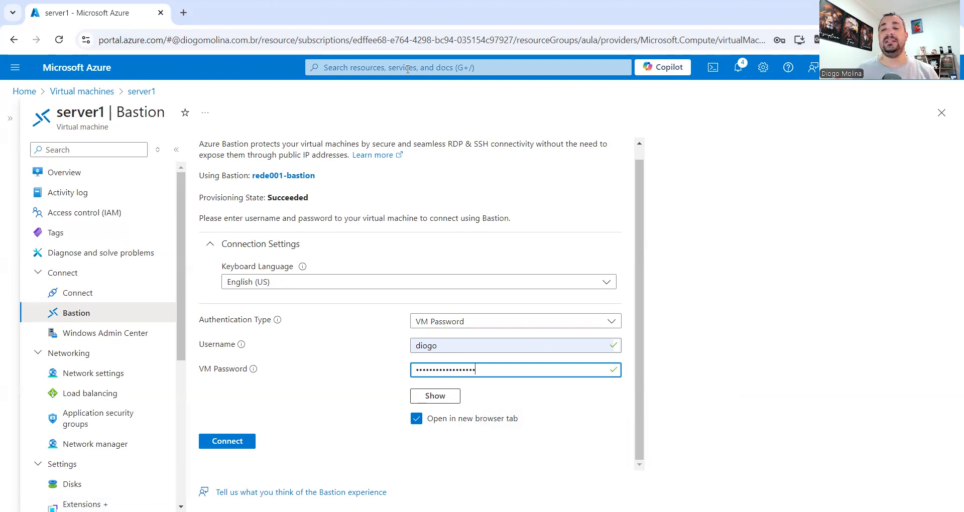
pyautogui.hotkey('alt', 'Tab')
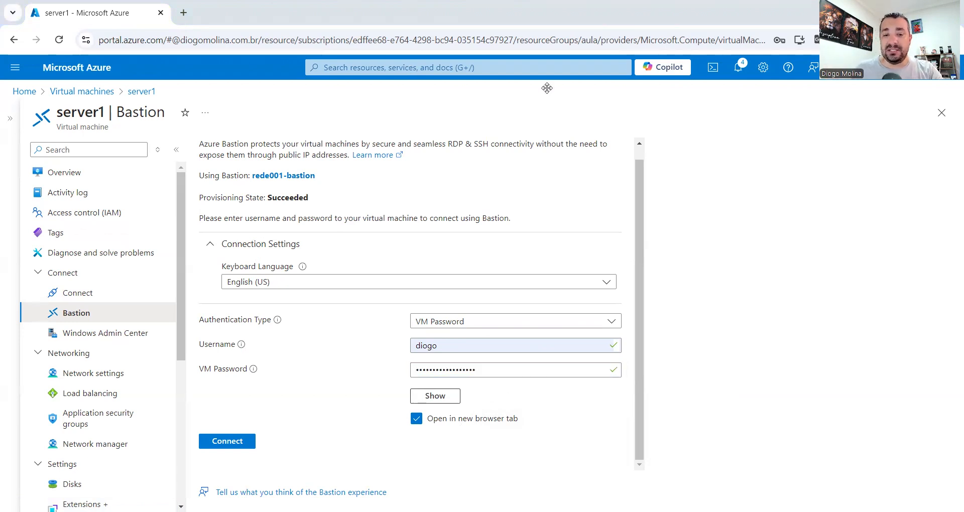
pyautogui.click(236, 440)
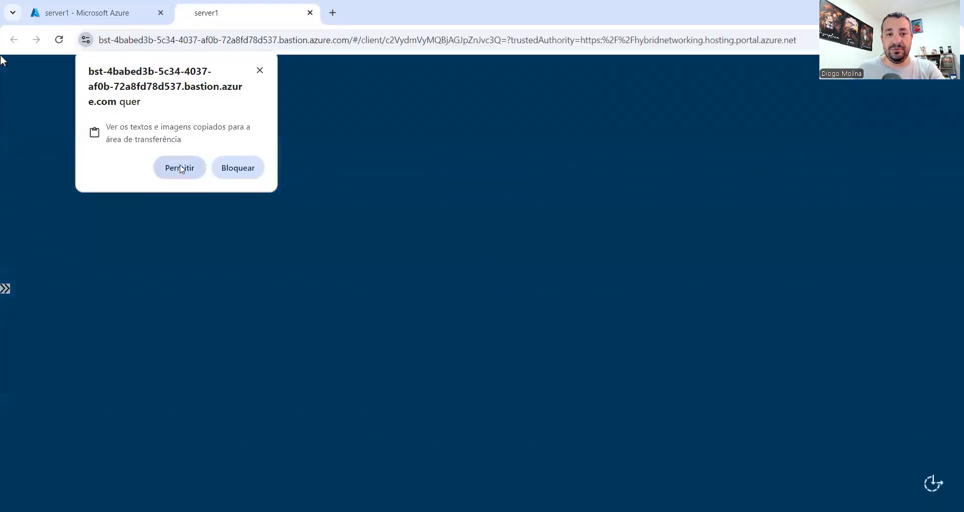
# - Allow clipboard access for the Bastion session while server1's Windows desktop loads
pyautogui.click(178, 167)
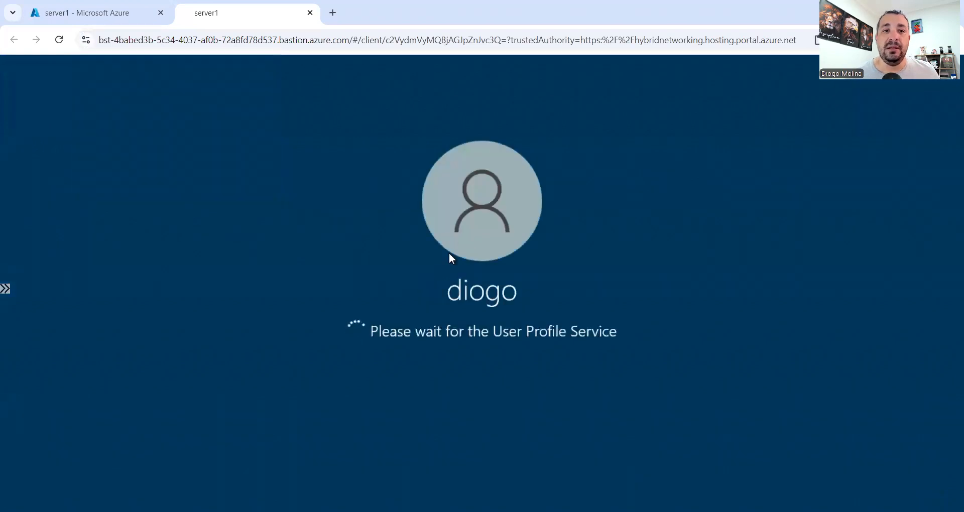